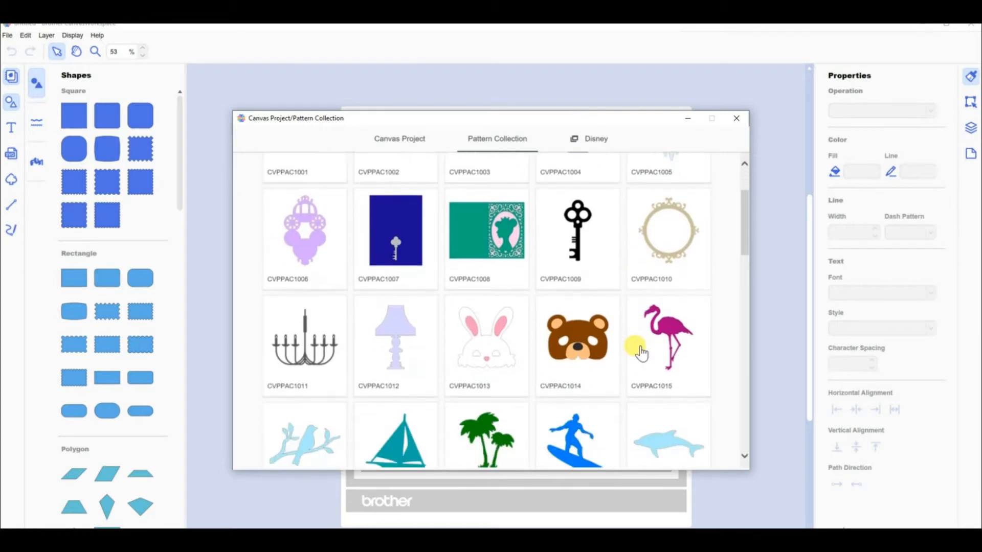
Step: Insert the pink Happy Easter egg pattern CVPPAC1058 from the Pattern Collection and close the collection
scroll(640, 353, "down", 5)
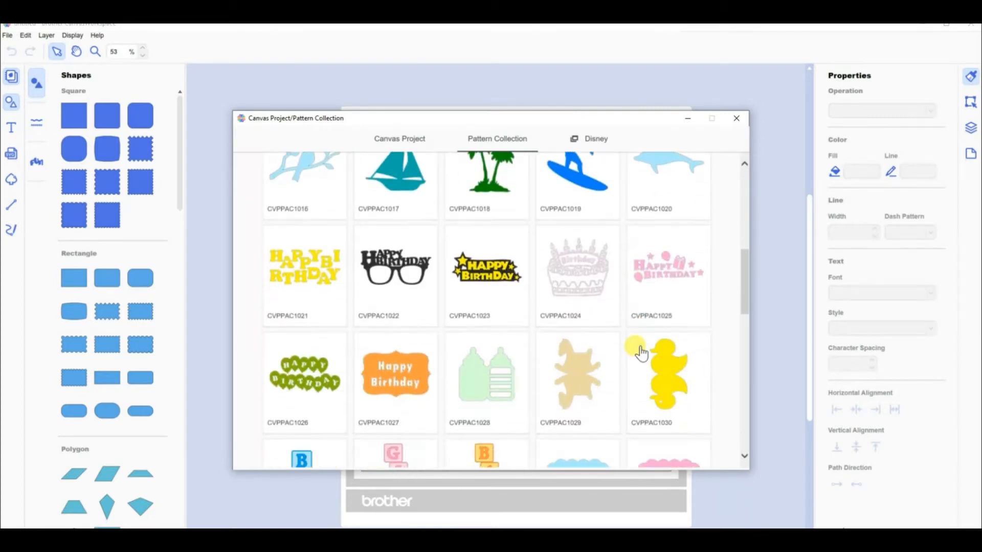
scroll(641, 353, "down", 8)
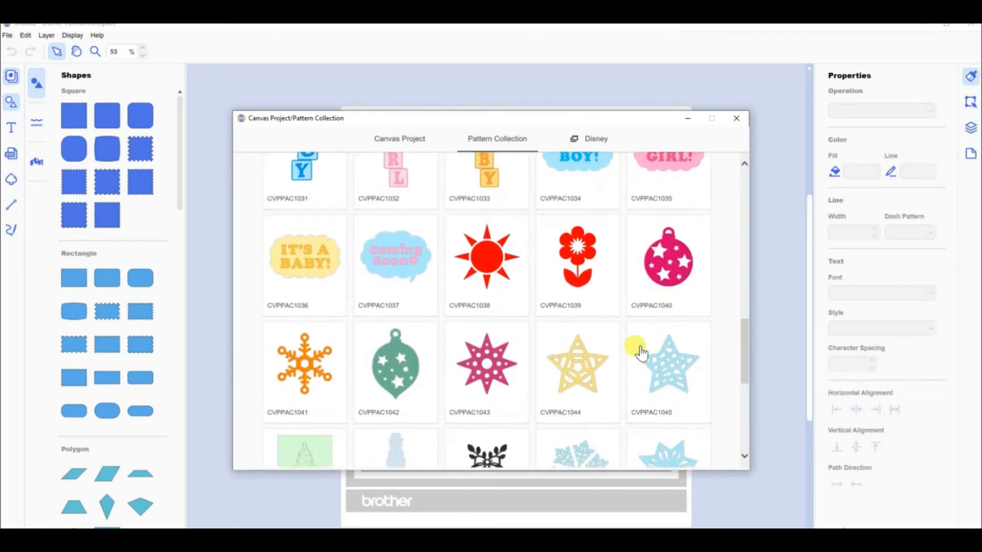
scroll(640, 348, "down", 3)
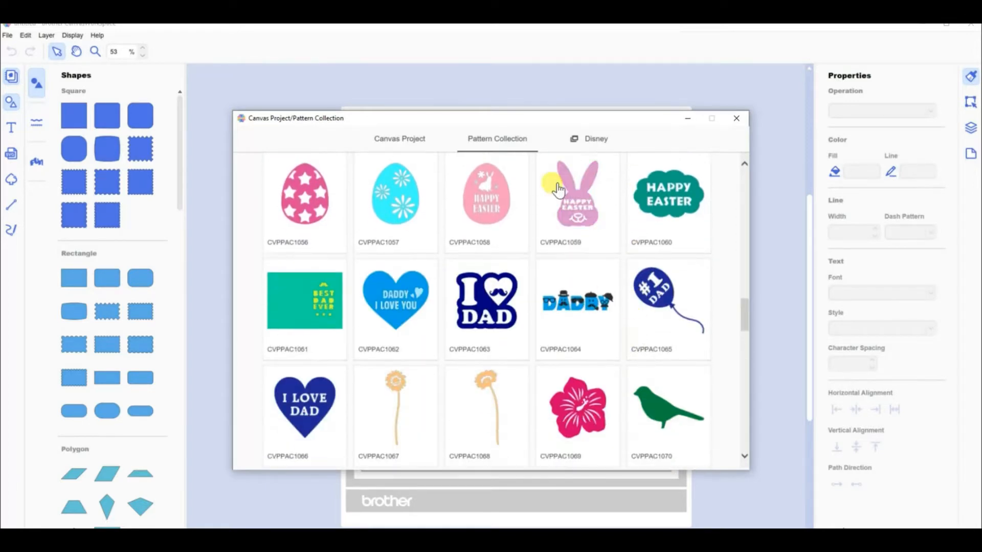
left_click(499, 197)
left_click(478, 263)
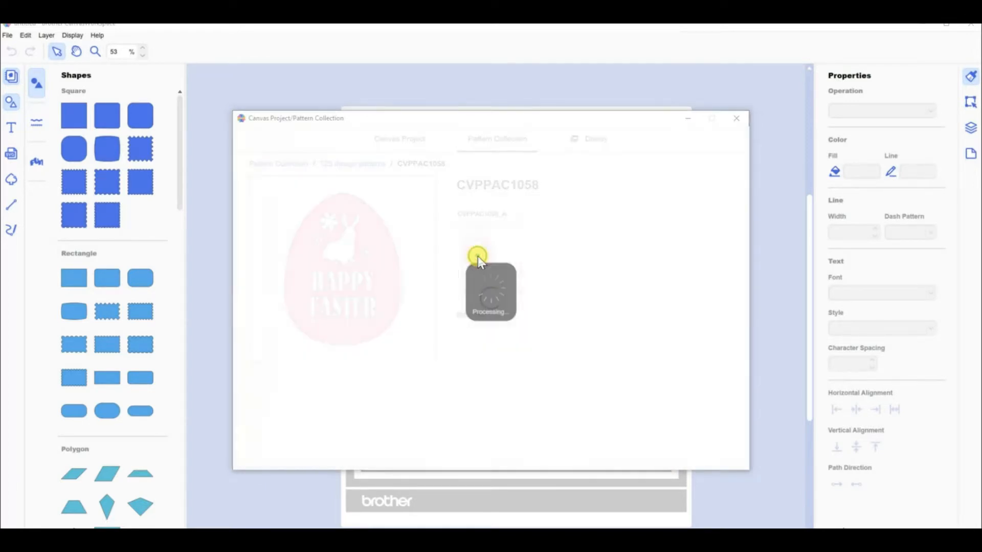
left_click(739, 122)
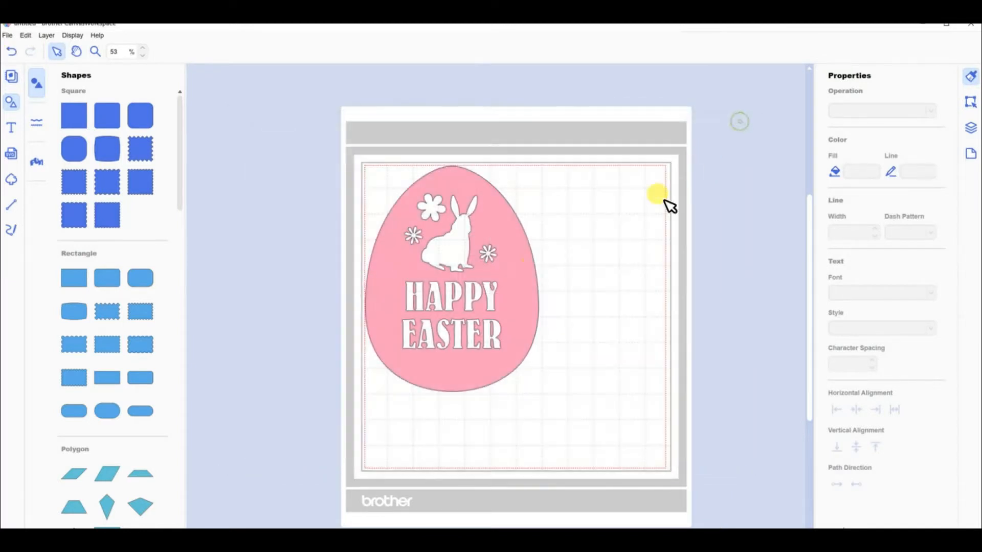
Step: Shrink the Easter egg to about 3.70 × 4.81 and duplicate it so two eggs stand side by side
left_click(509, 278)
left_click_drag(537, 391, 469, 302)
key("ctrl+d")
Step: Add a plain ellipse, turned upright and sized to cover the bunny, flowers and lettering inside the left egg
scroll(111, 449, "down", 15)
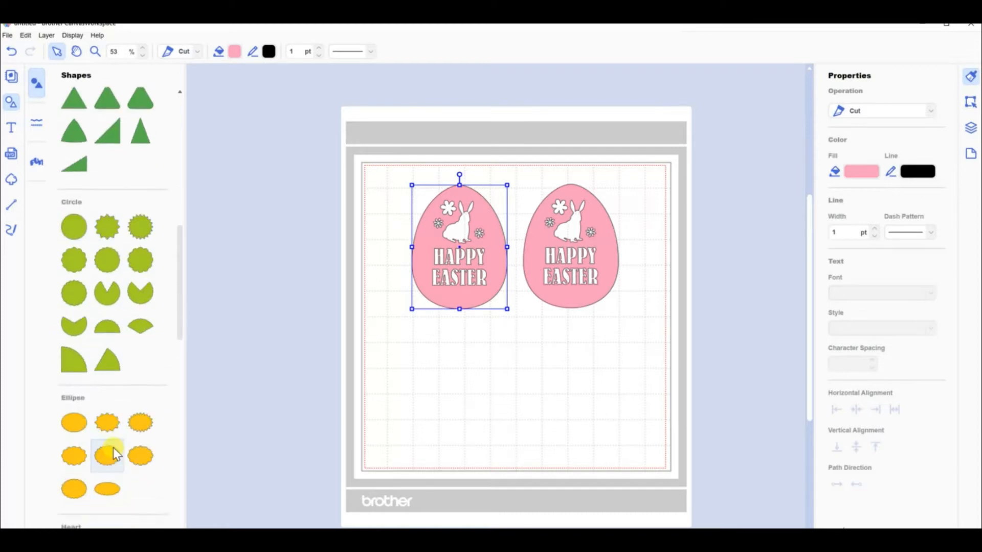
left_click(74, 423)
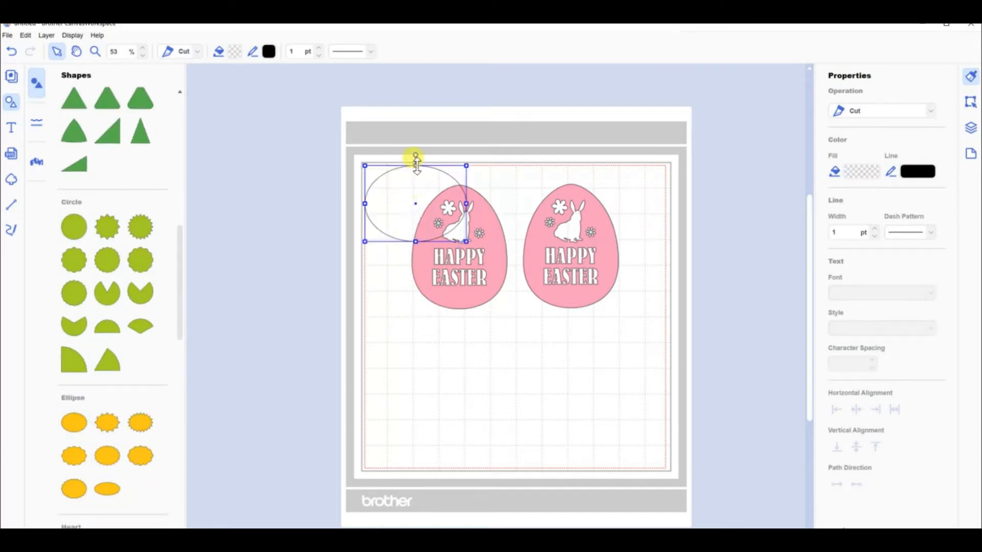
left_click_drag(414, 155, 437, 266)
left_click_drag(459, 299, 459, 306)
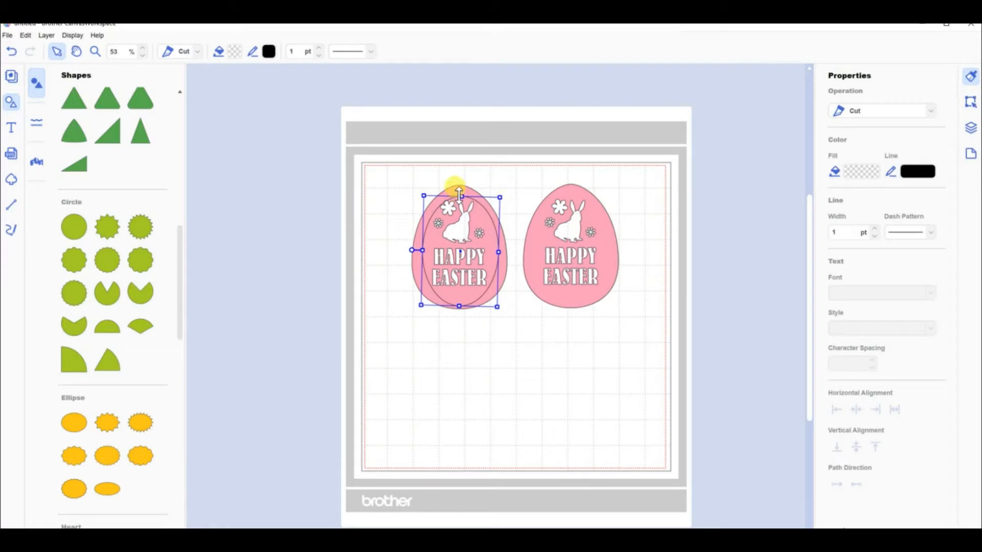
left_click_drag(459, 195, 460, 191)
left_click(525, 379)
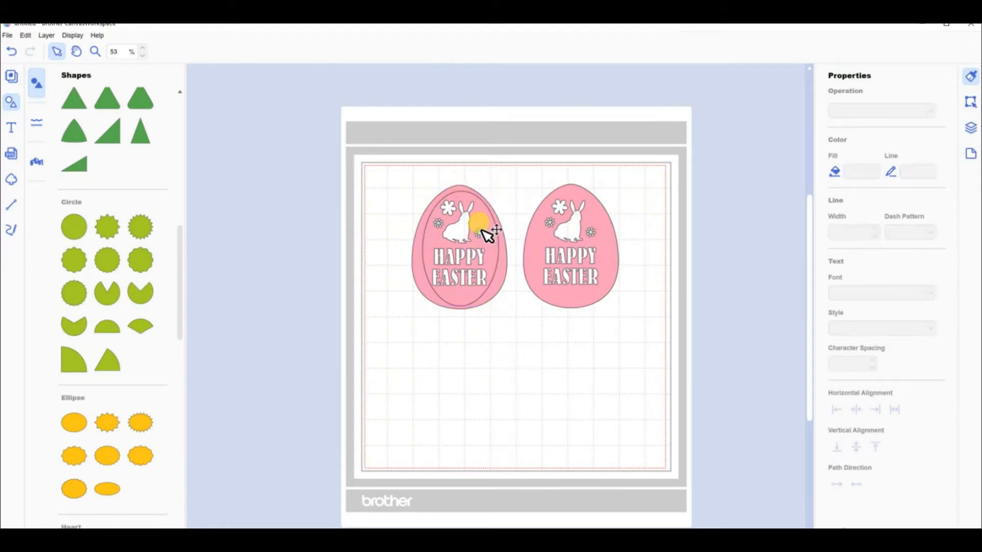
Step: Unite the left egg and its ellipse into one plain egg outline without cutouts
left_click(418, 220)
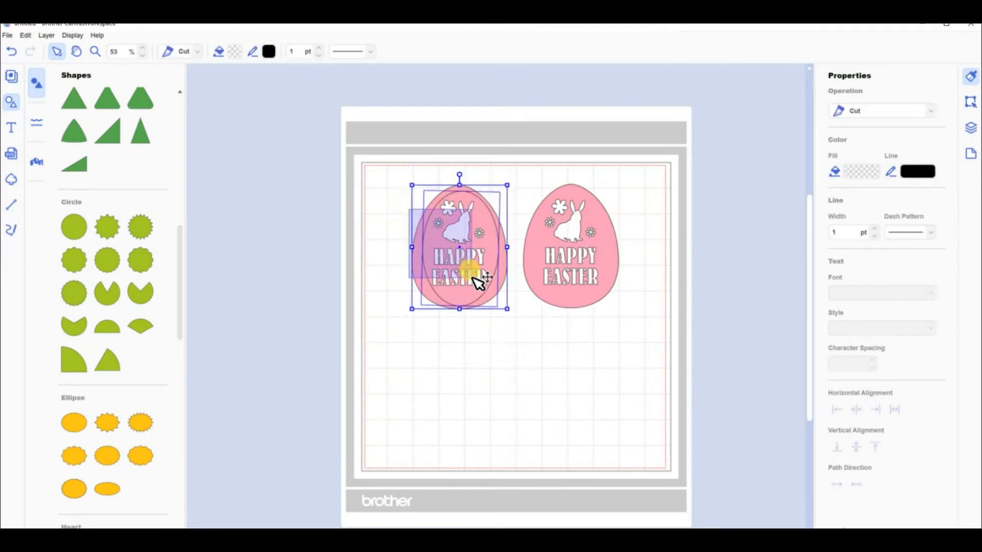
left_click(971, 129)
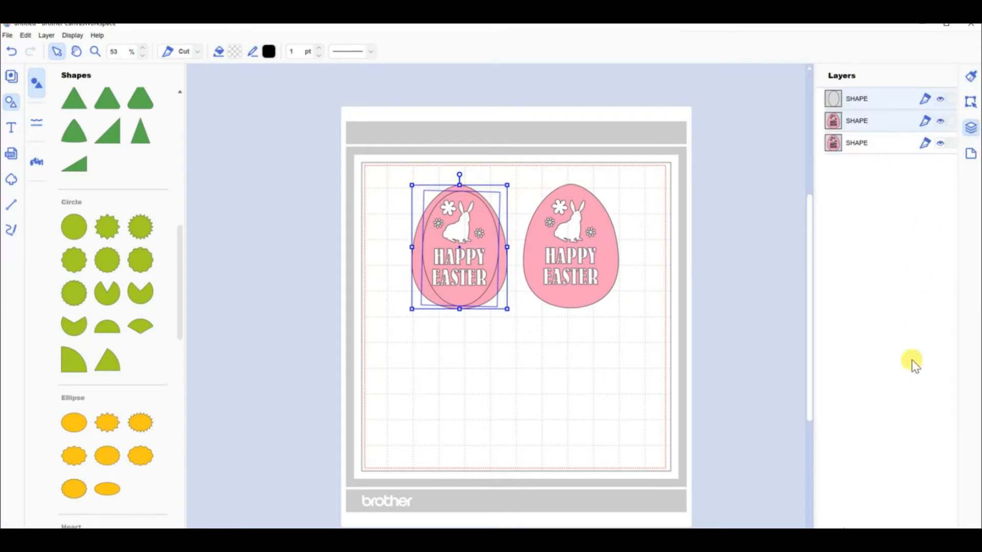
left_click(971, 103)
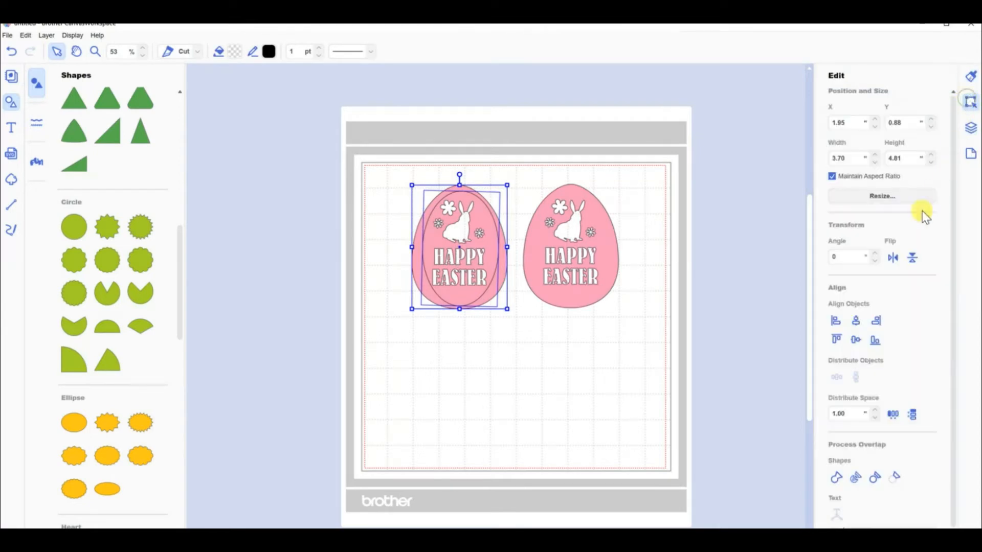
left_click(835, 481)
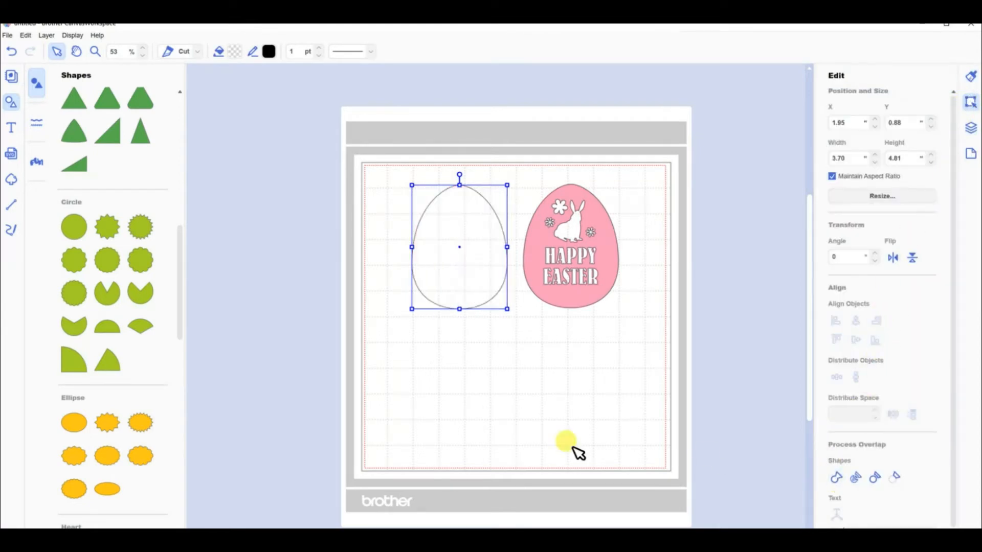
left_click(448, 415)
Step: Move the blank egg level with the decorated egg so that their sides just touch
left_click_drag(494, 265, 509, 266)
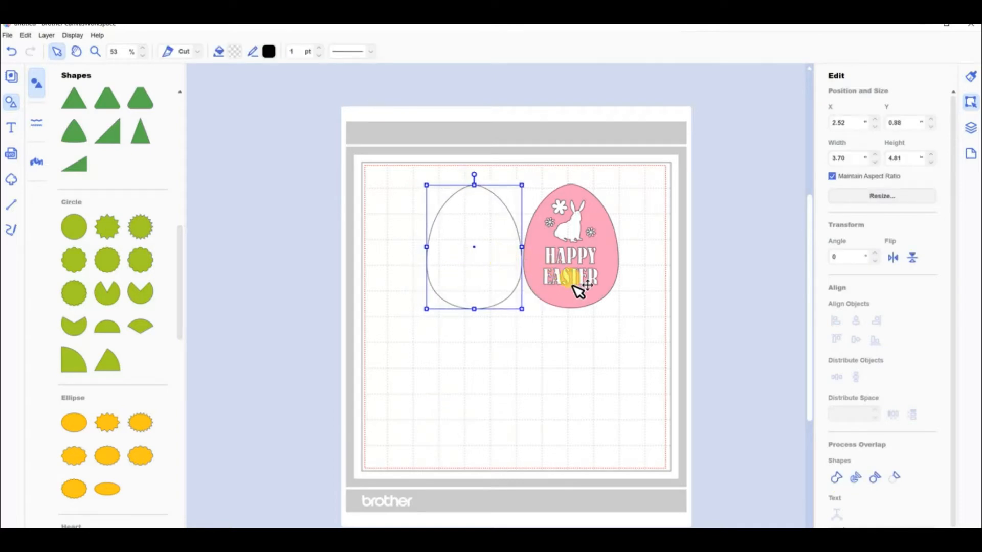
scroll(572, 284, "up", 2)
key("space")
left_click_drag(628, 344, 510, 462)
double_click(343, 310)
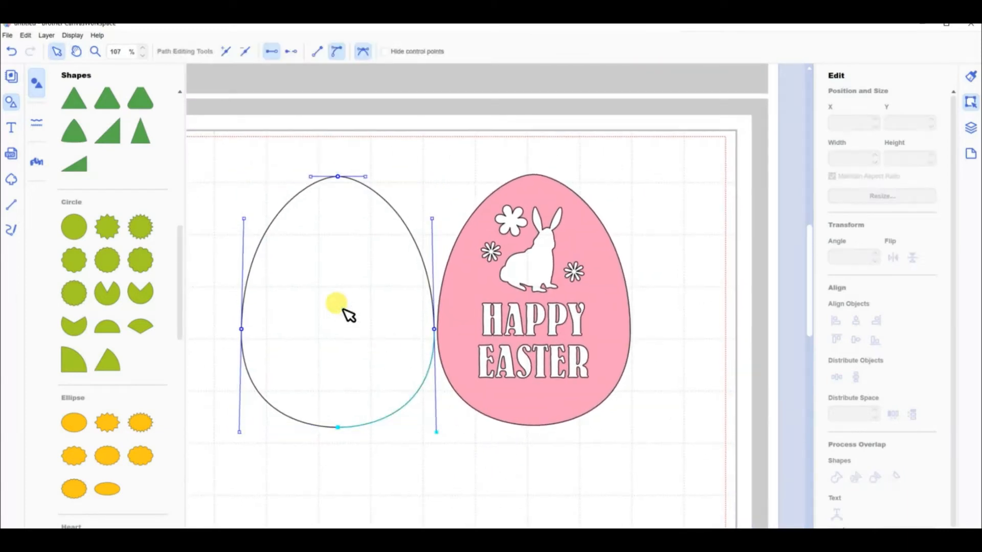
left_click(432, 474)
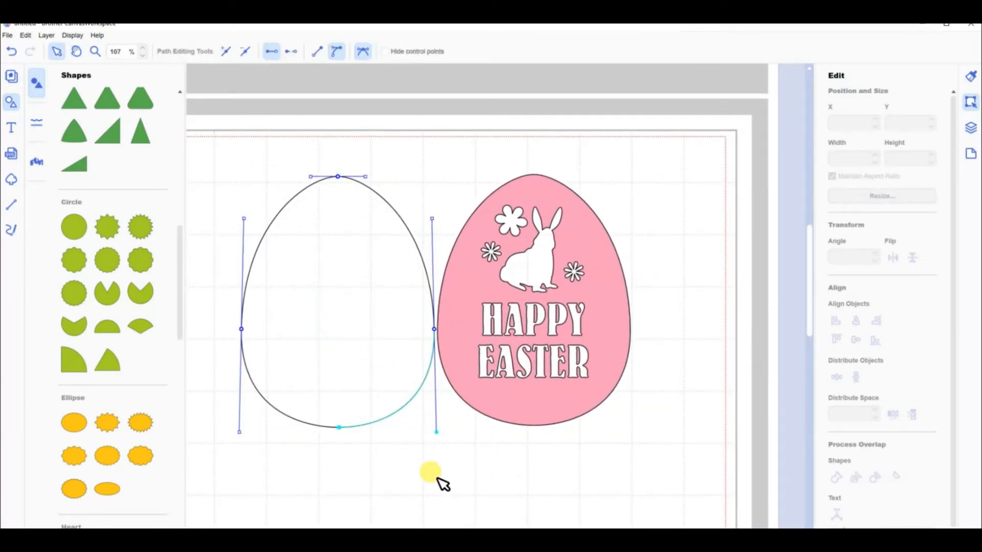
left_click(352, 344)
left_click_drag(359, 349, 358, 348)
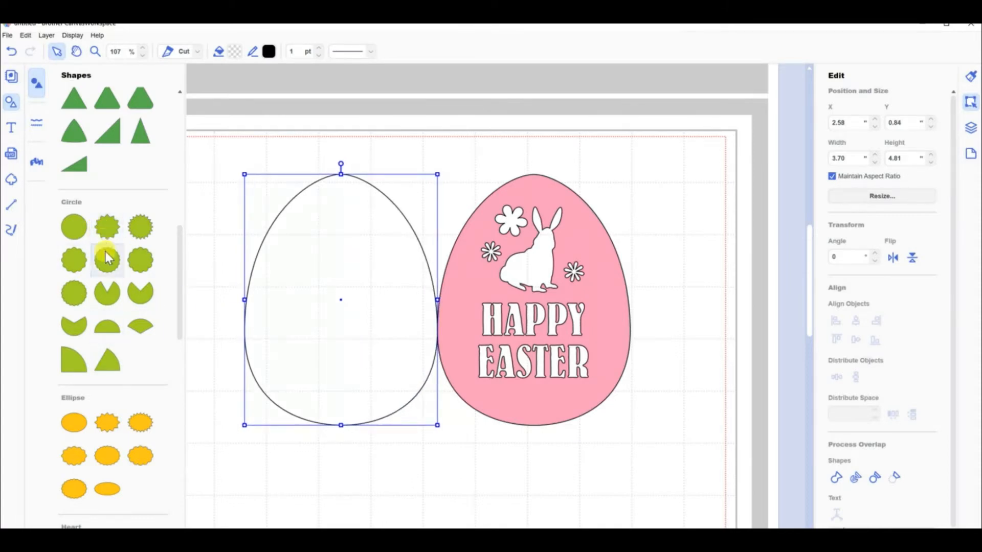
Step: Place an upright rounded rectangle of about 1.60 × 0.50 across the point where the two eggs touch
scroll(114, 386, "down", 8)
scroll(114, 387, "up", 7)
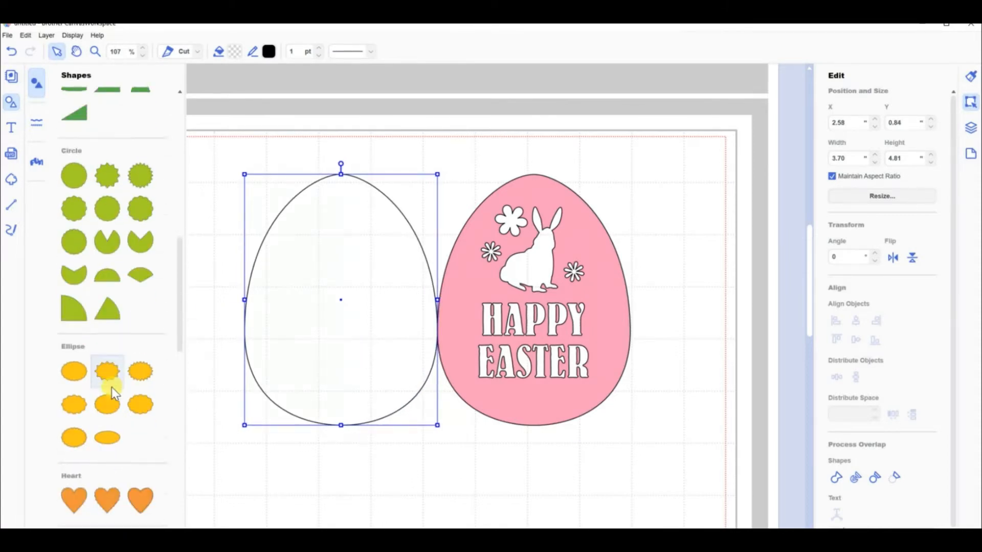
scroll(111, 387, "up", 10)
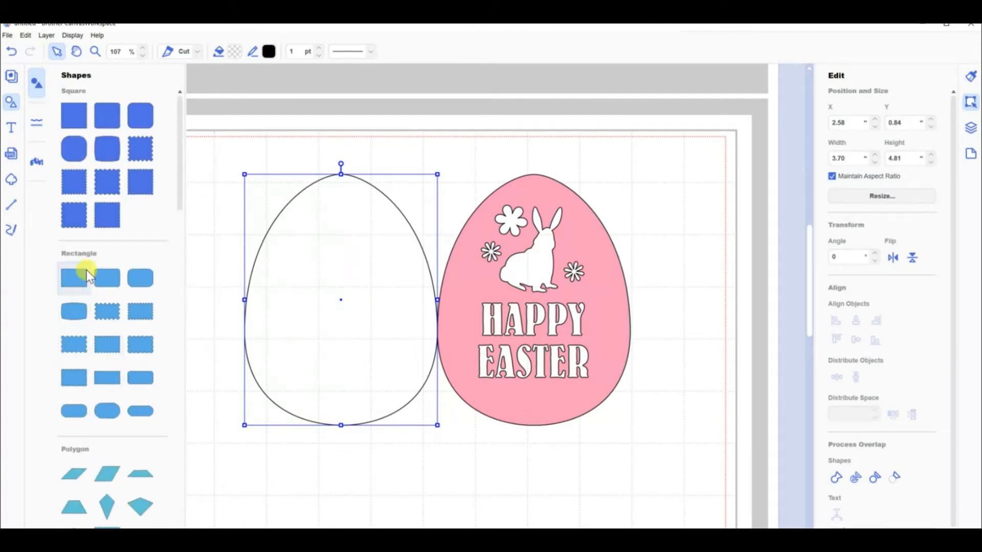
left_click(76, 409)
left_click_drag(281, 197, 449, 349)
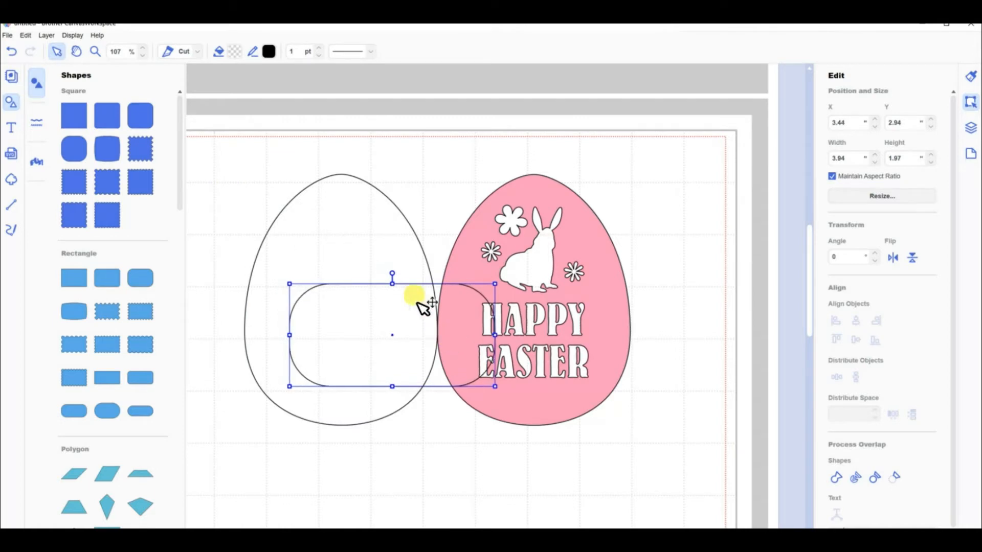
left_click_drag(390, 274, 335, 333)
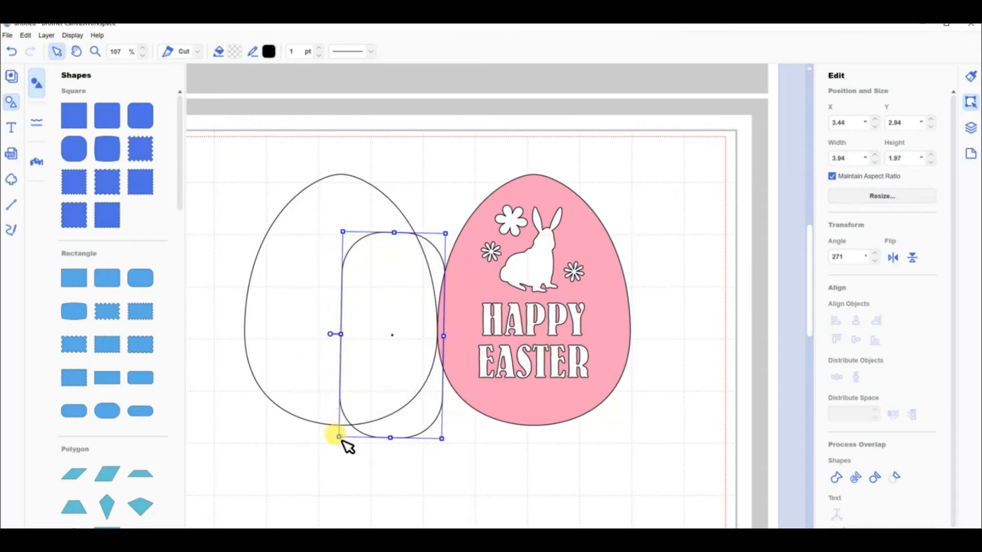
left_click_drag(367, 373, 438, 369)
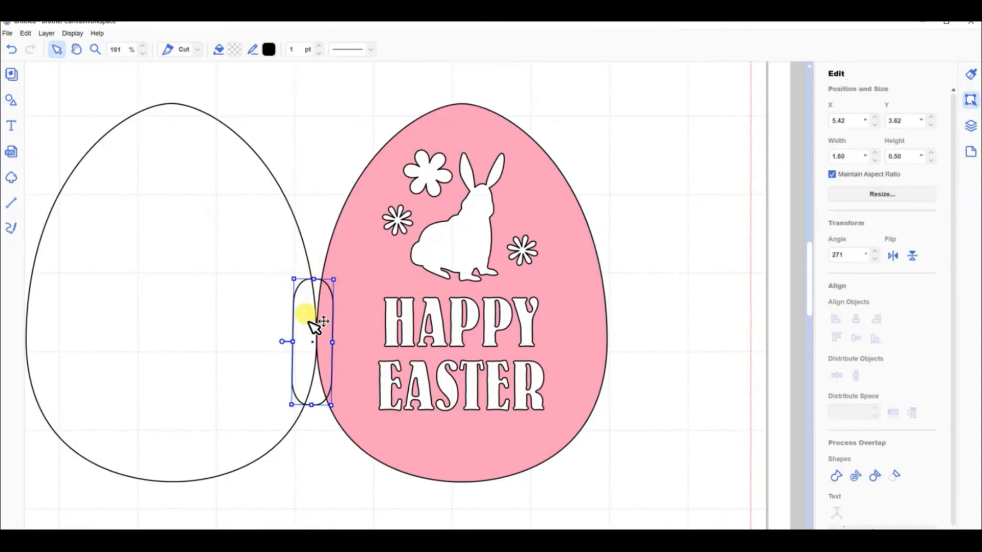
left_click_drag(313, 325, 319, 317)
Step: Unite both eggs and the rounded rectangle into a single hinged card outline
left_click_drag(463, 526, 263, 318)
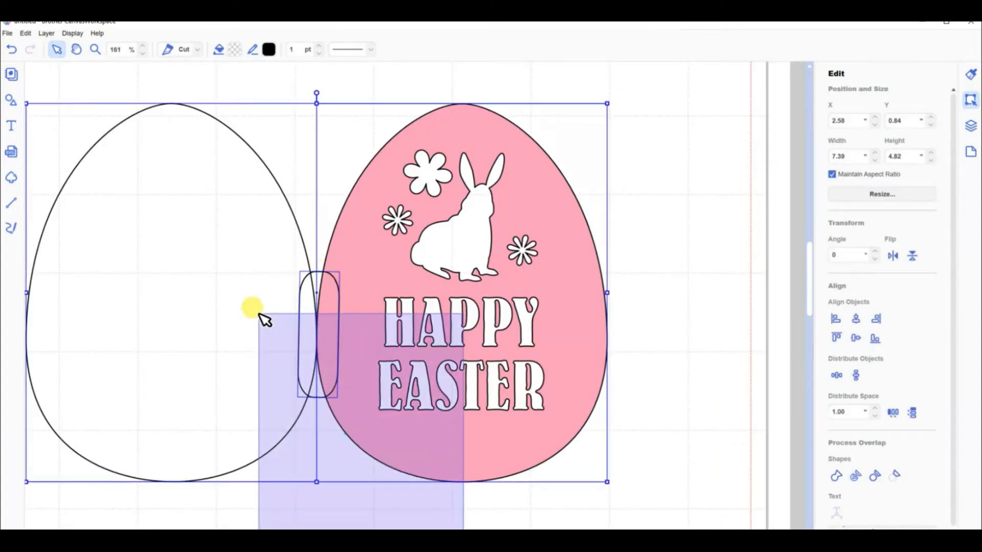
left_click(836, 477)
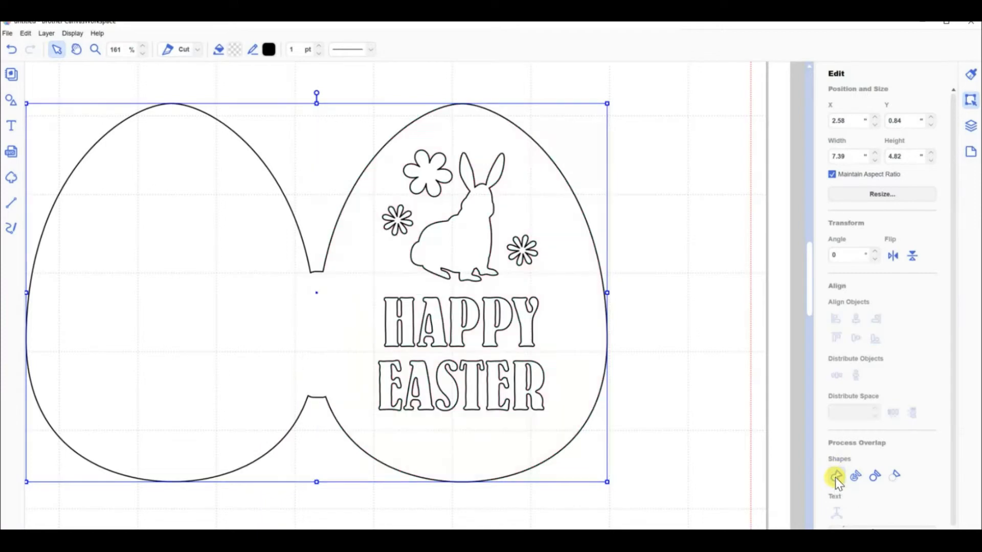
left_click(675, 351)
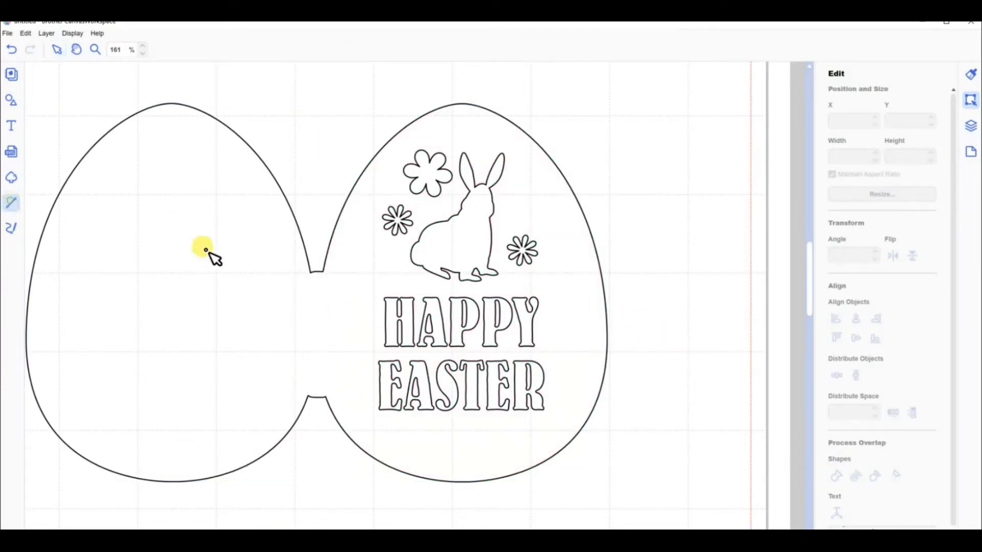
Step: Draw a vertical fold line about 1.60 long across the middle of the card's hinge and give it a dashed pattern
mouse_move(317, 271)
left_mouse_down()
mouse_move(327, 378)
mouse_move(318, 400)
left_mouse_up()
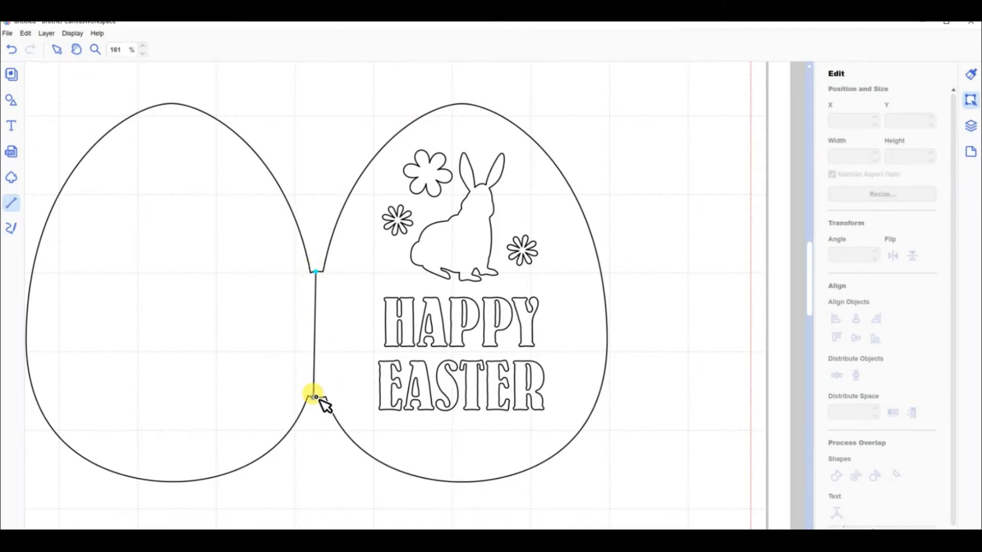
left_click_drag(316, 397, 318, 270)
left_click(317, 271)
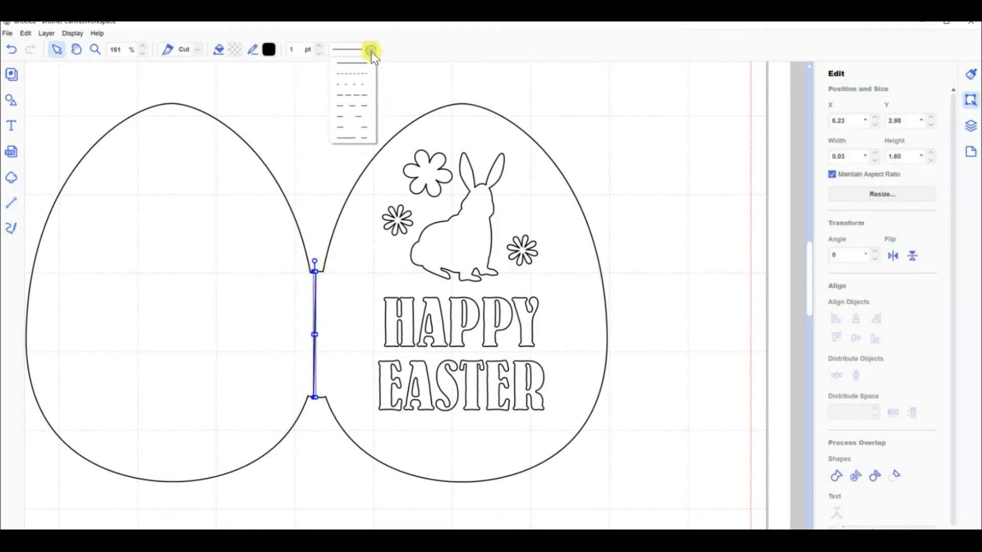
left_click(359, 106)
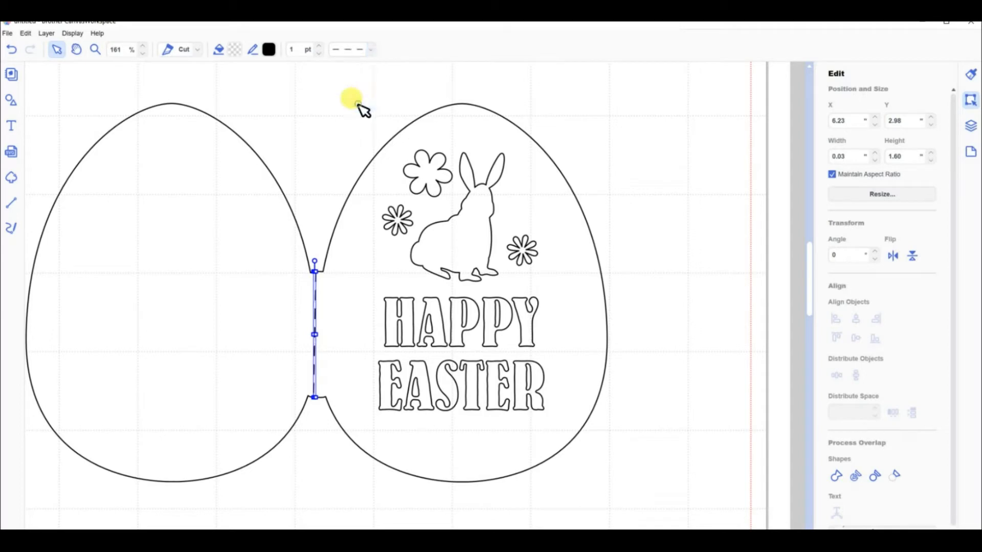
left_click(634, 224)
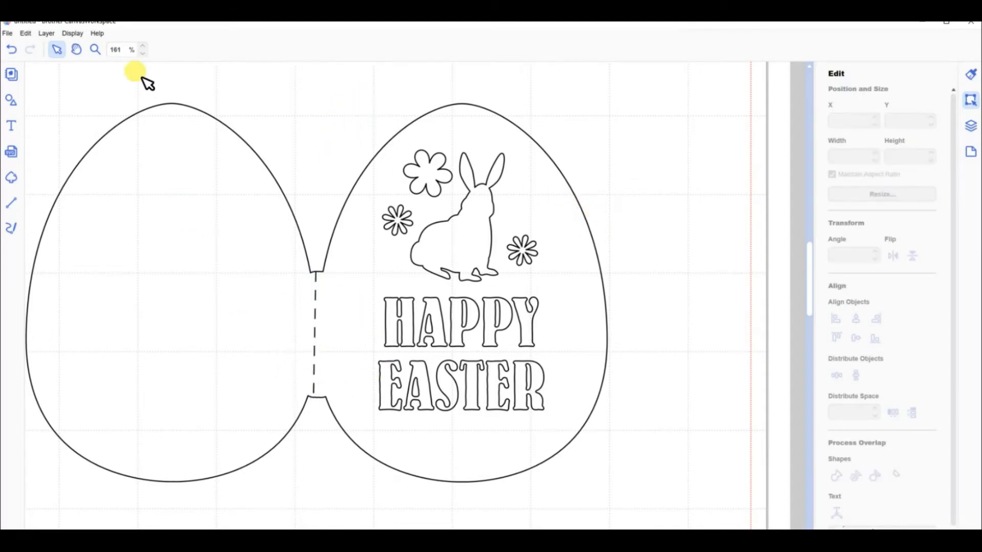
Step: Group the card outline with the dashed fold line and shift the group slightly on the mat
left_click_drag(166, 209, 494, 500)
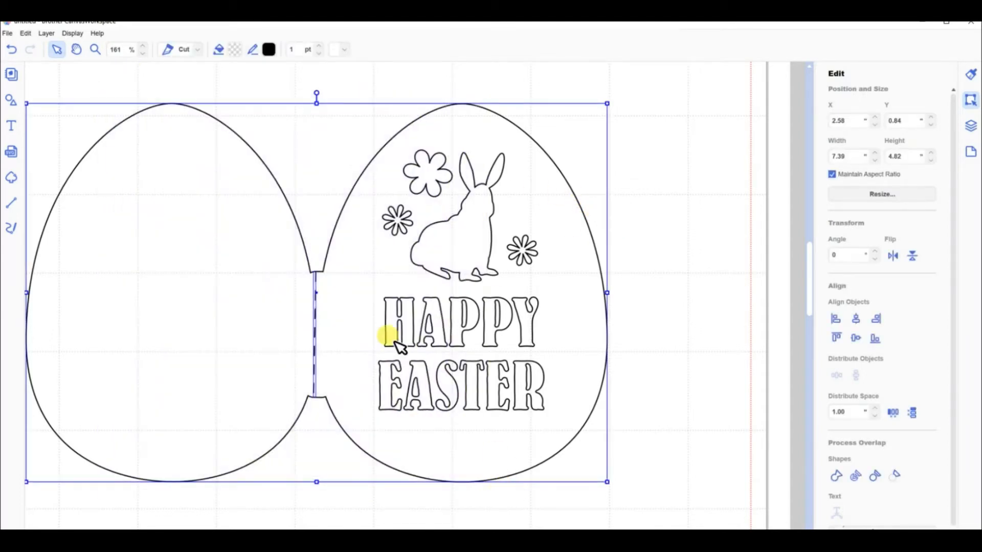
right_click(360, 336)
left_click(396, 405)
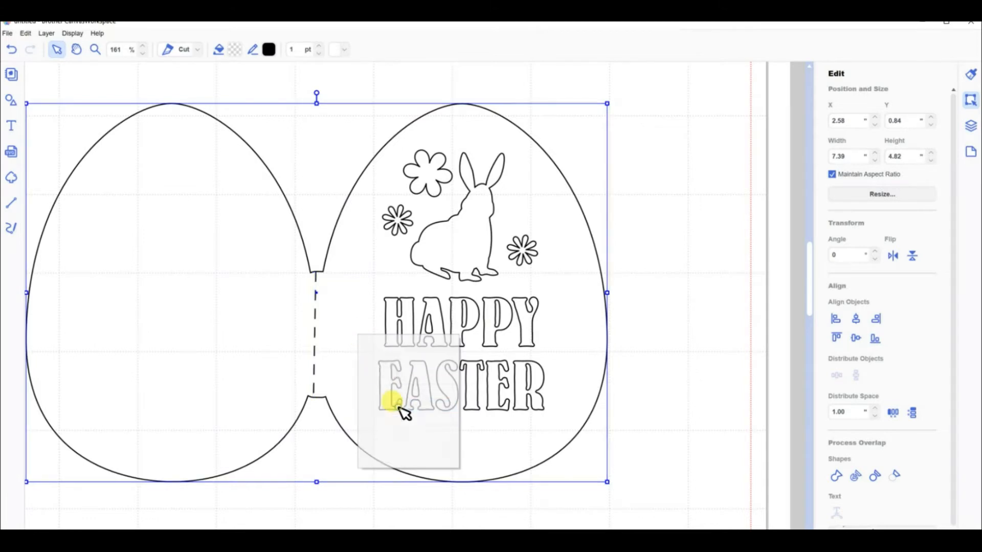
left_click_drag(527, 259, 601, 200)
Step: Fill the grouped card with the pink colour #EF66B2
left_click(234, 50)
left_click(372, 260)
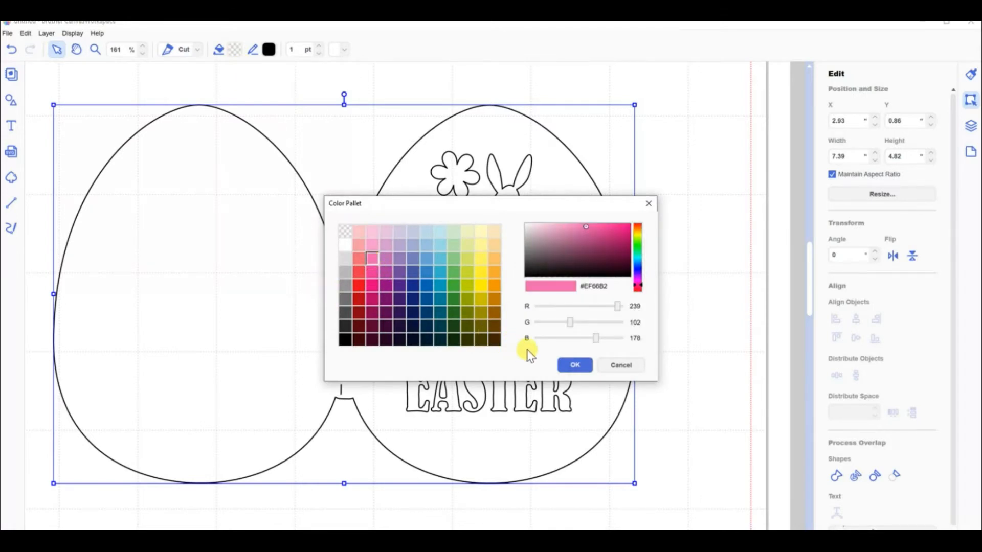
left_click(576, 365)
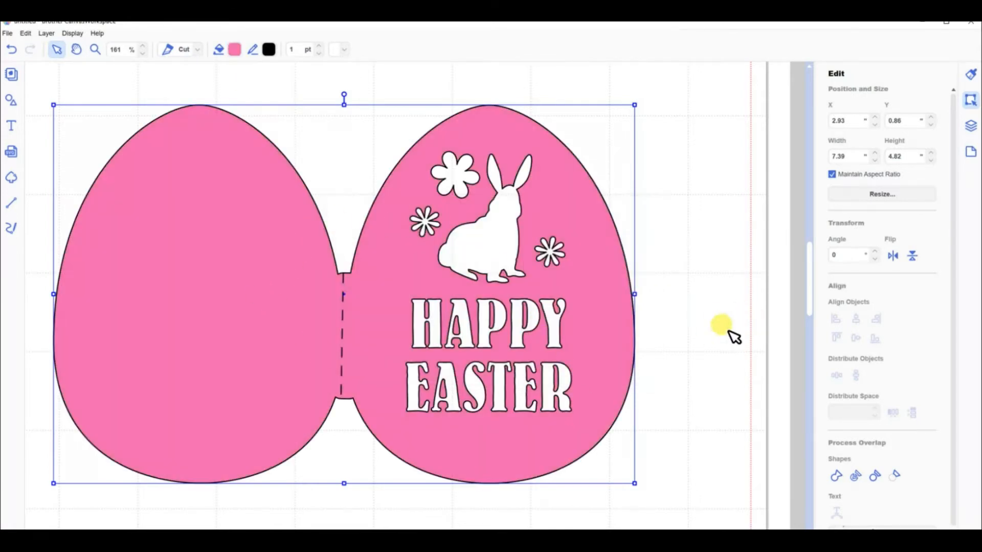
left_click(683, 329)
Step: Move the finished card into the upper-left corner of the mat, at about X 0.20, Y 0.48
scroll(401, 313, "down", 5)
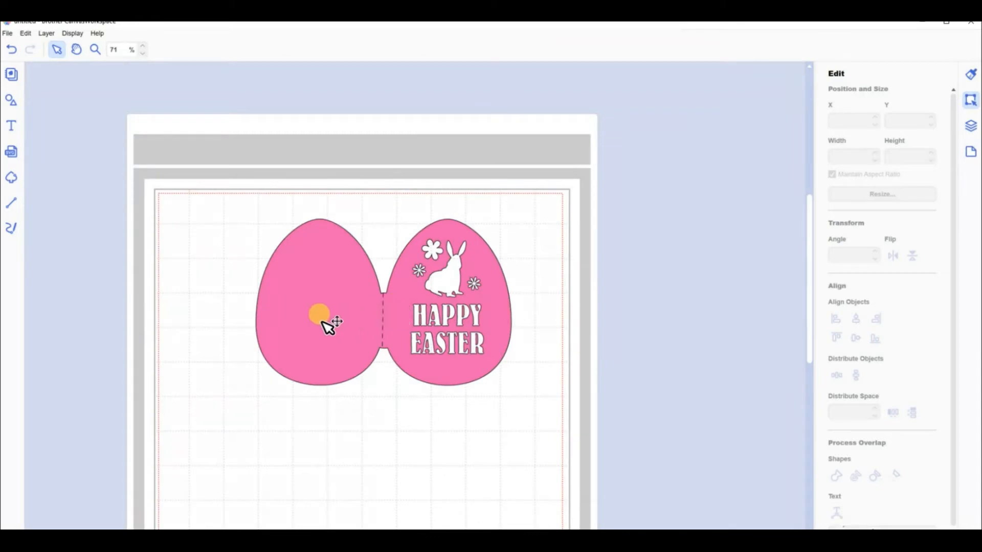
left_click(256, 324)
left_click_drag(251, 321, 232, 311)
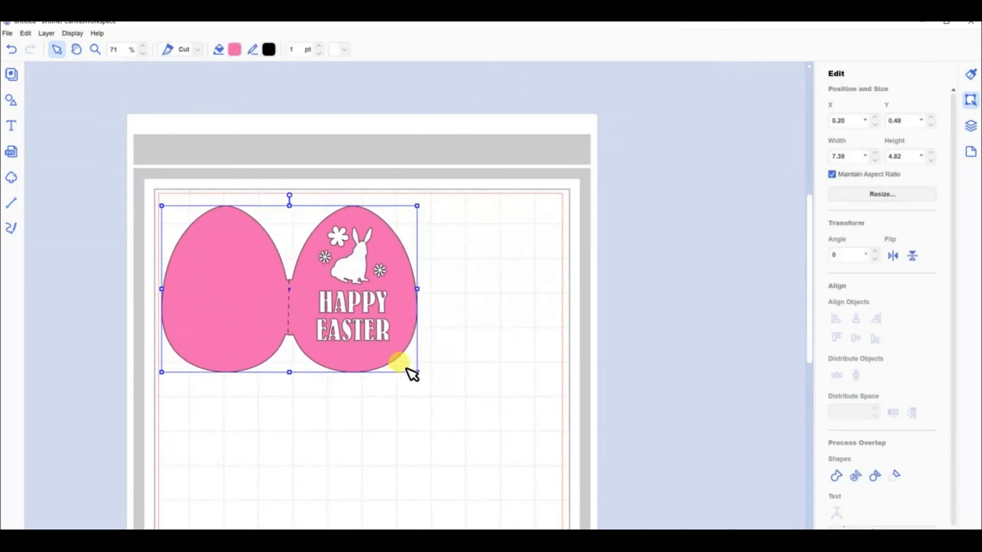
Step: Enlarge the card to about 11.28 by 7.35 and shift it to about X 0.31, Y 0.43
left_click_drag(412, 369, 545, 407)
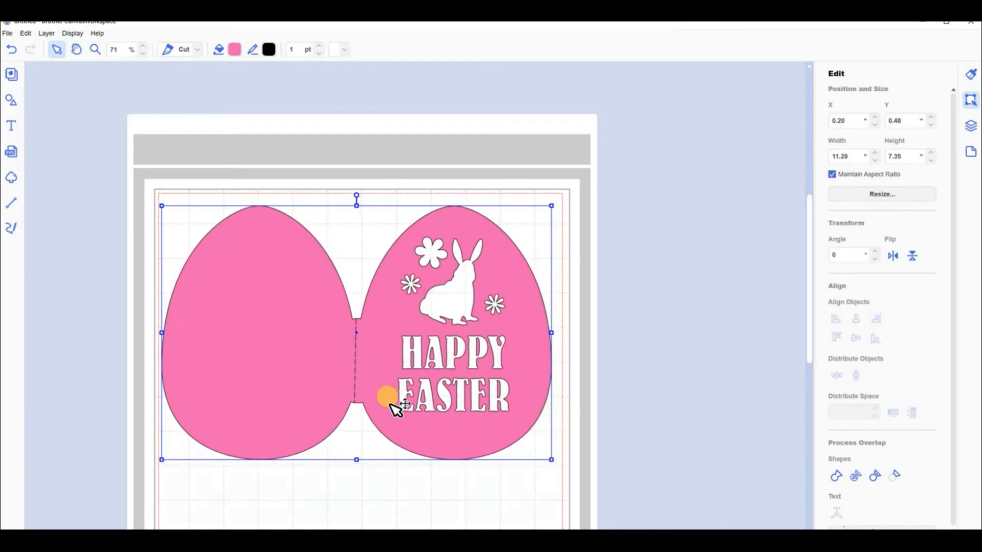
left_click_drag(389, 398, 392, 396)
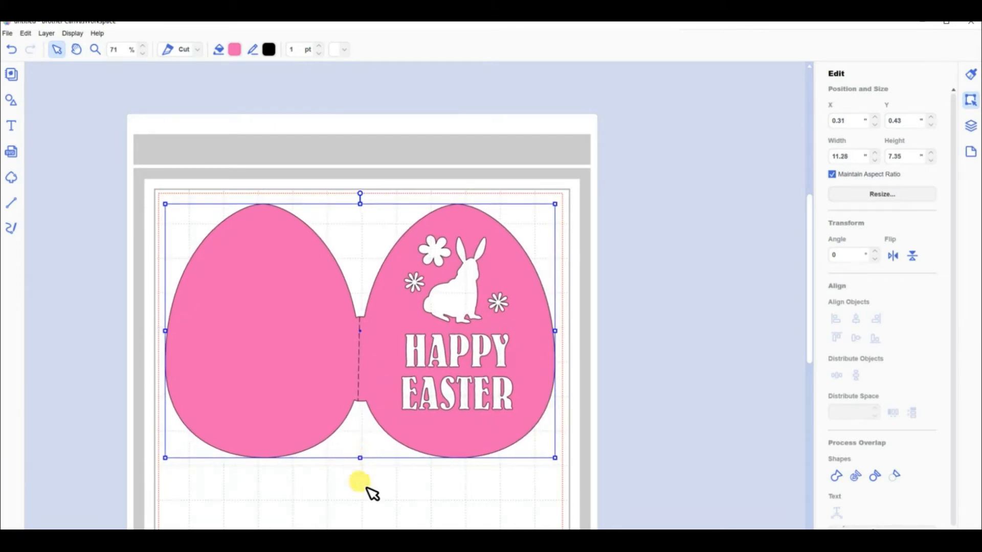
left_click(367, 488)
Step: Add a plain ellipse and place it over the bunny on the card's decorated egg
left_click(19, 105)
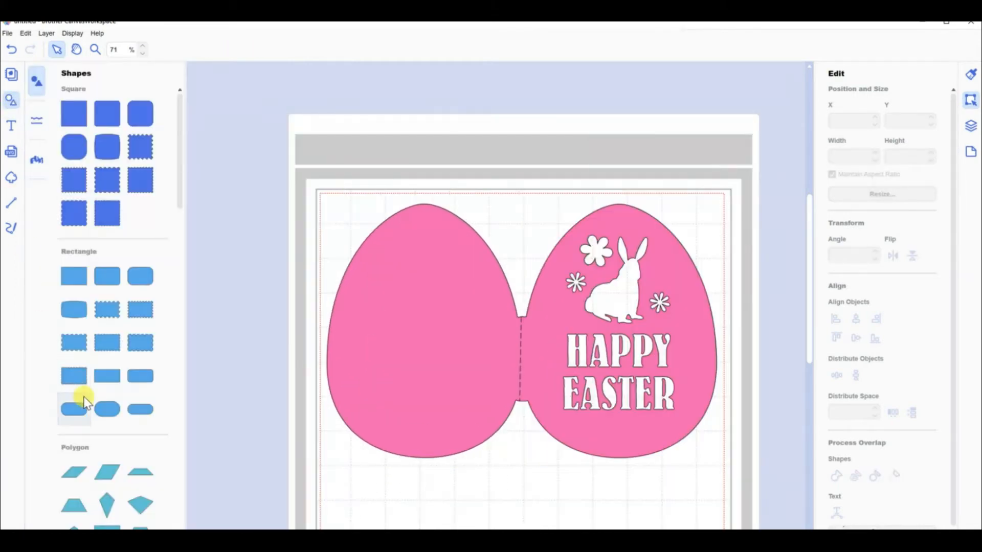
scroll(97, 404, "down", 5)
scroll(96, 409, "down", 7)
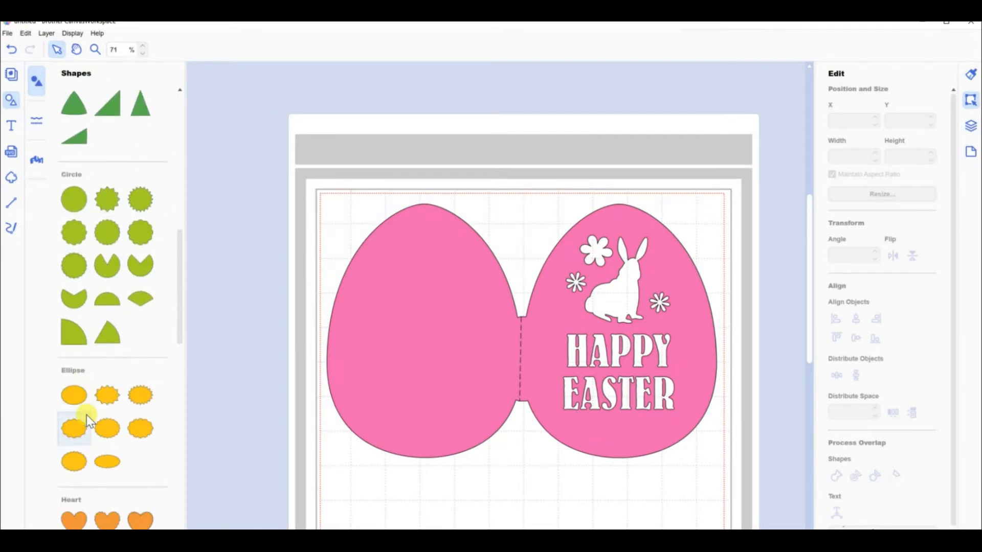
left_click(72, 318)
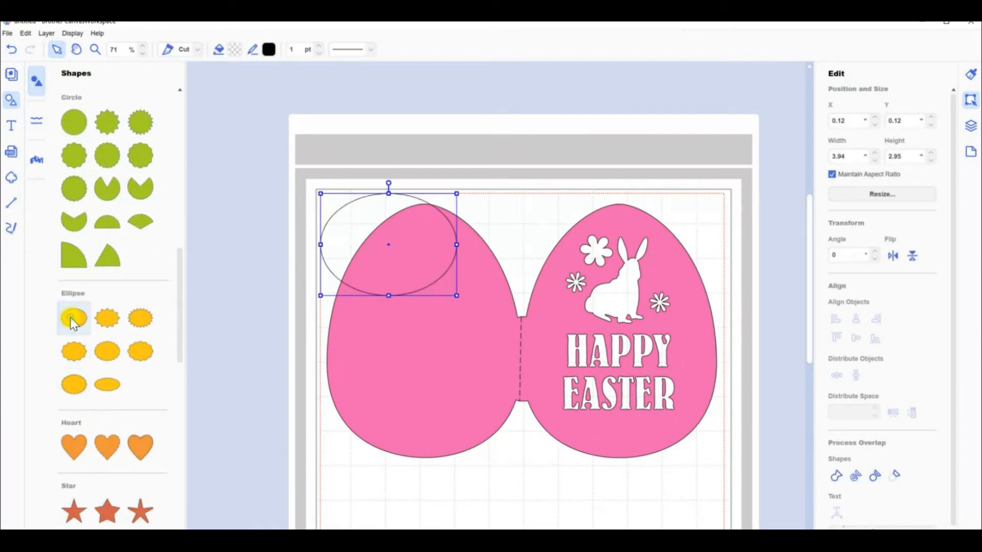
left_click_drag(397, 274, 596, 281)
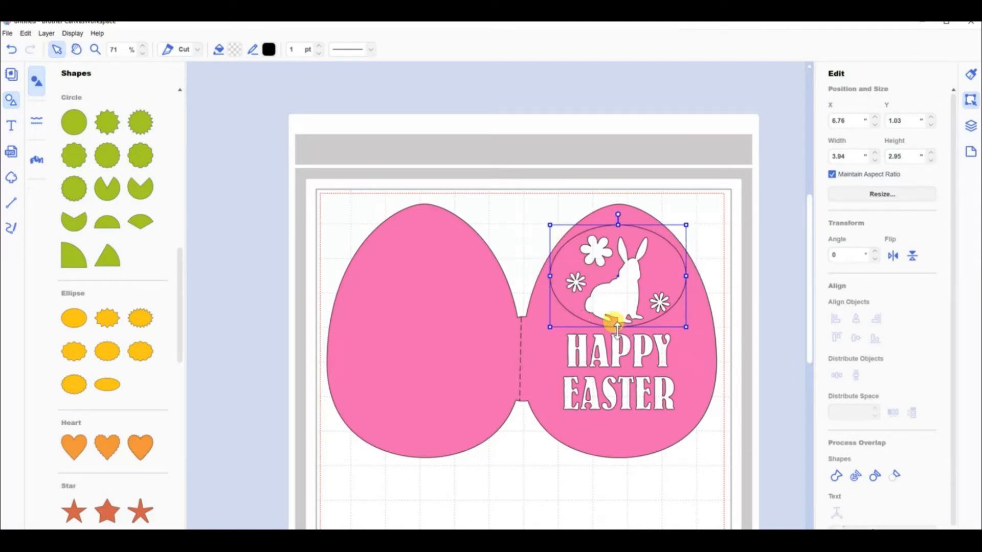
Step: Rotate the ellipse to 272 degrees and resize it to about 6.47 by 4.51 so it covers the bunny and Happy Easter cutouts
left_click_drag(616, 216, 549, 275)
left_click_drag(615, 345, 613, 450)
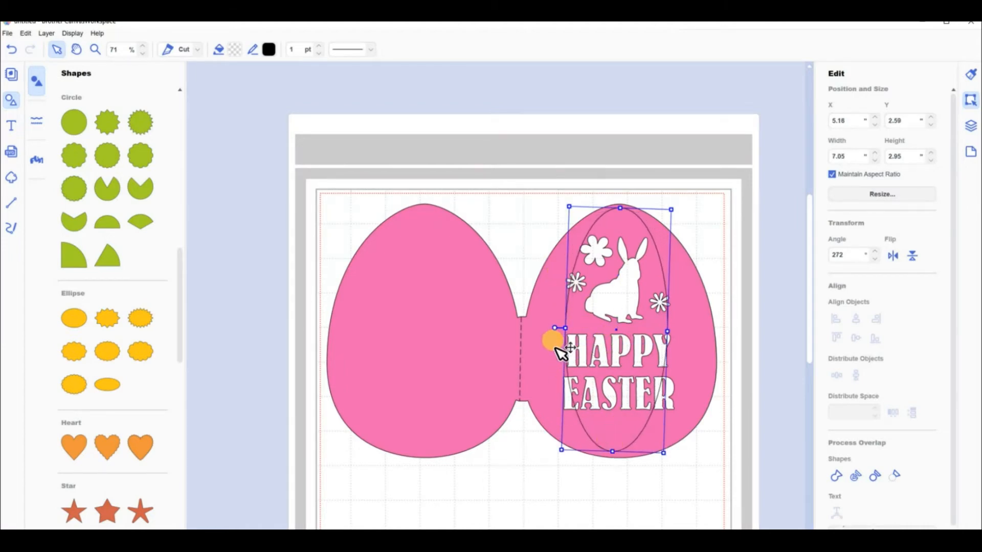
left_click_drag(561, 329, 538, 331)
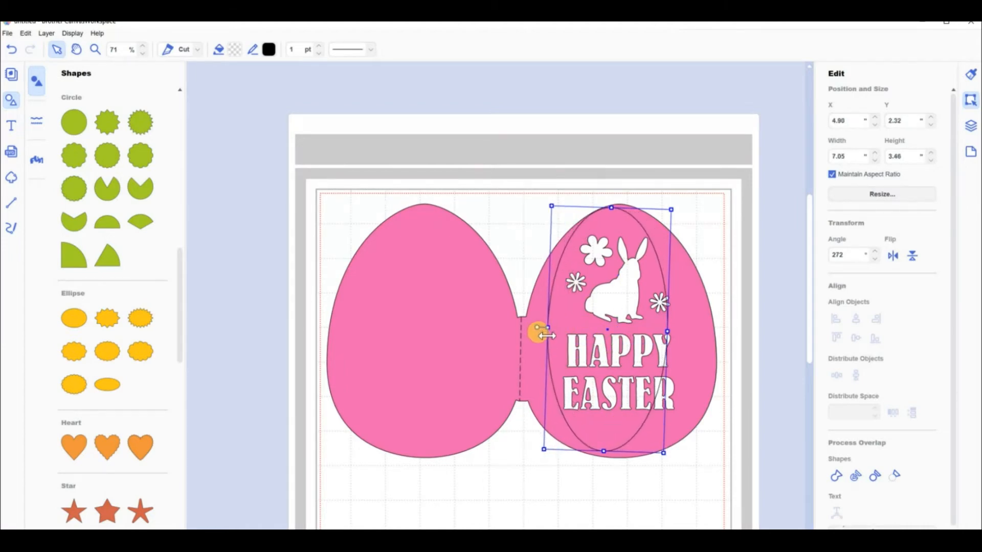
left_click_drag(667, 332, 700, 333)
left_click_drag(624, 207, 610, 224)
left_click_drag(665, 276, 658, 276)
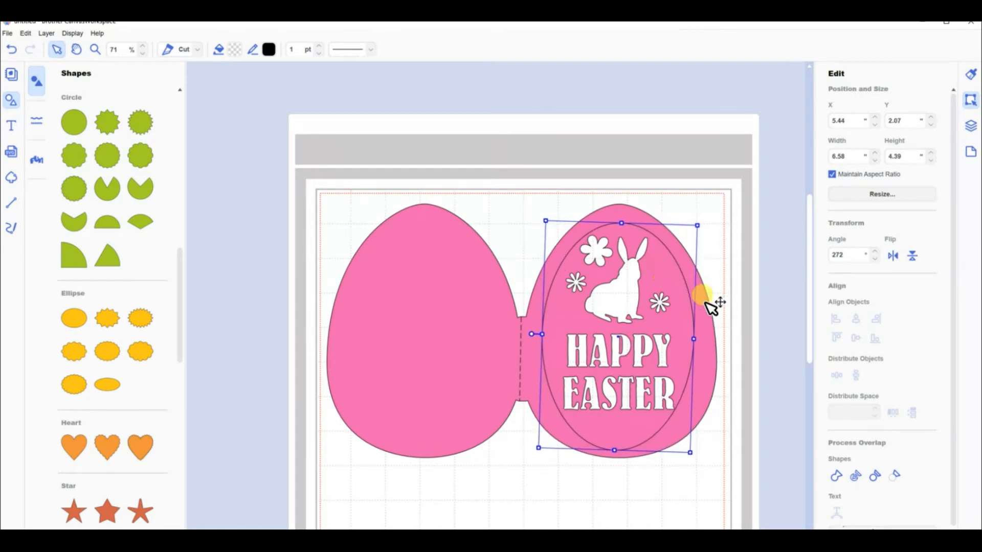
left_click_drag(696, 454, 700, 459)
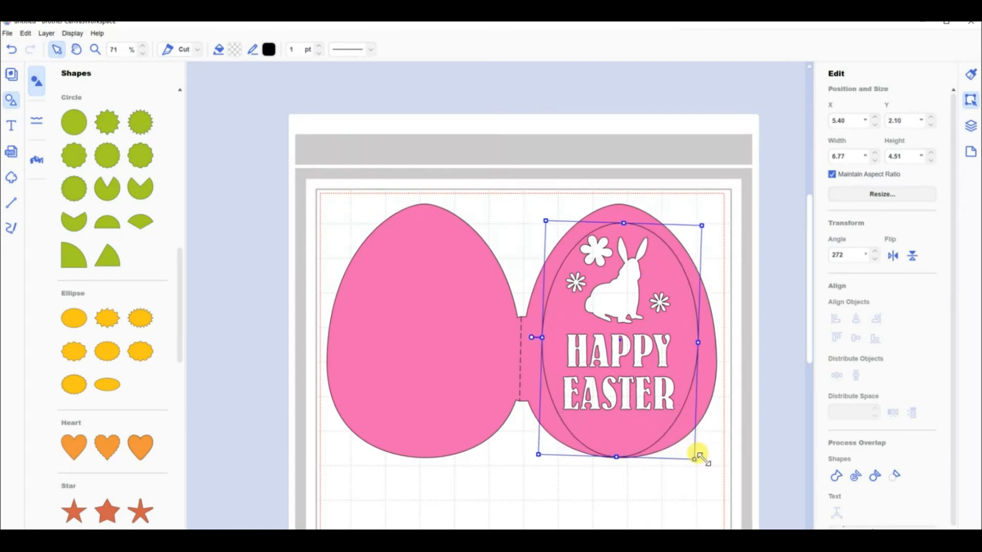
mouse_move(616, 458)
left_mouse_down()
mouse_move(617, 429)
mouse_move(618, 448)
left_mouse_up()
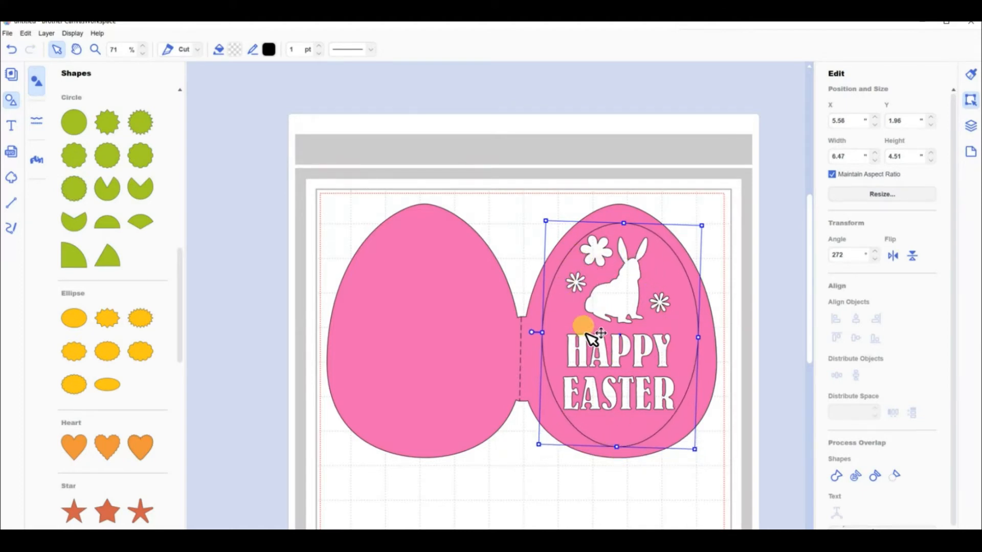
Step: Move the ellipse below the card and scale both down together, making the ellipse about 3.65 by 5.23 and placing it clear of the card
scroll(476, 313, "down", 5)
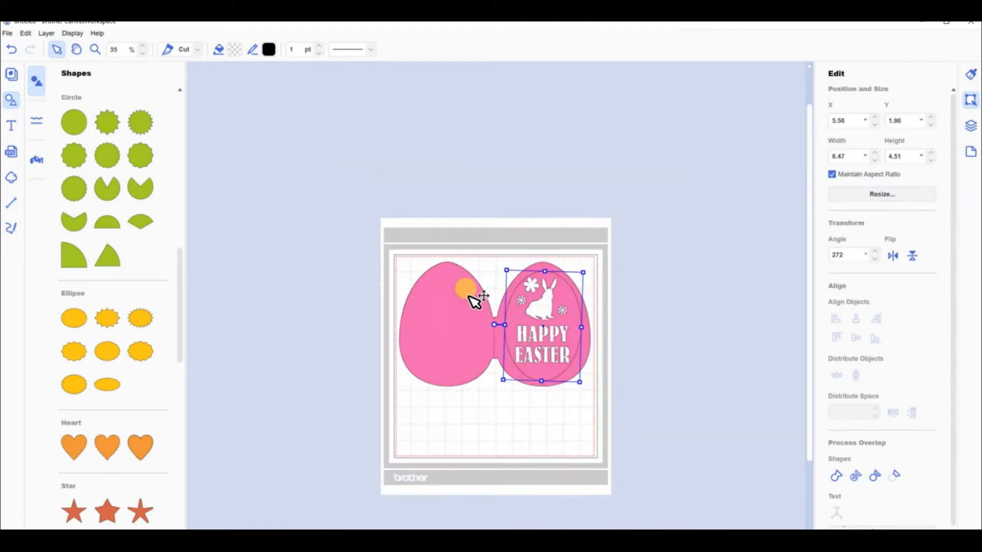
scroll(580, 250, "down", 3)
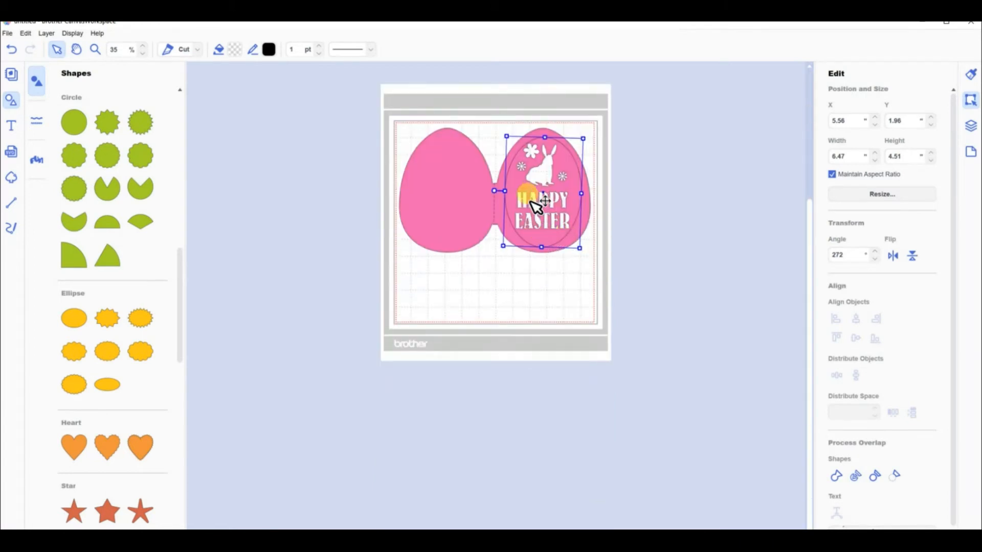
left_click(568, 290)
left_click_drag(516, 191, 466, 277)
left_click_drag(595, 309, 454, 189)
left_click_drag(583, 321, 553, 299)
left_click(584, 287)
left_click_drag(480, 254, 486, 289)
Step: Fill the ellipse with a purple colour from the palette
left_click(235, 50)
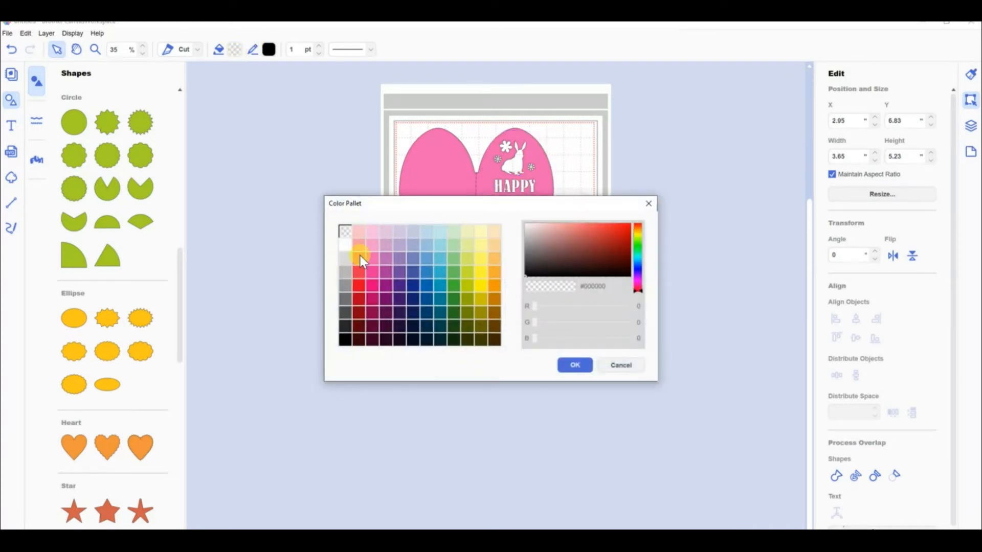
left_click(404, 259)
left_click(400, 273)
left_click(574, 365)
left_click(523, 258)
Step: Move the purple ellipse onto the decorated egg at about X 5.39, Y 0.81 and send it to the back
left_click_drag(484, 294, 527, 192)
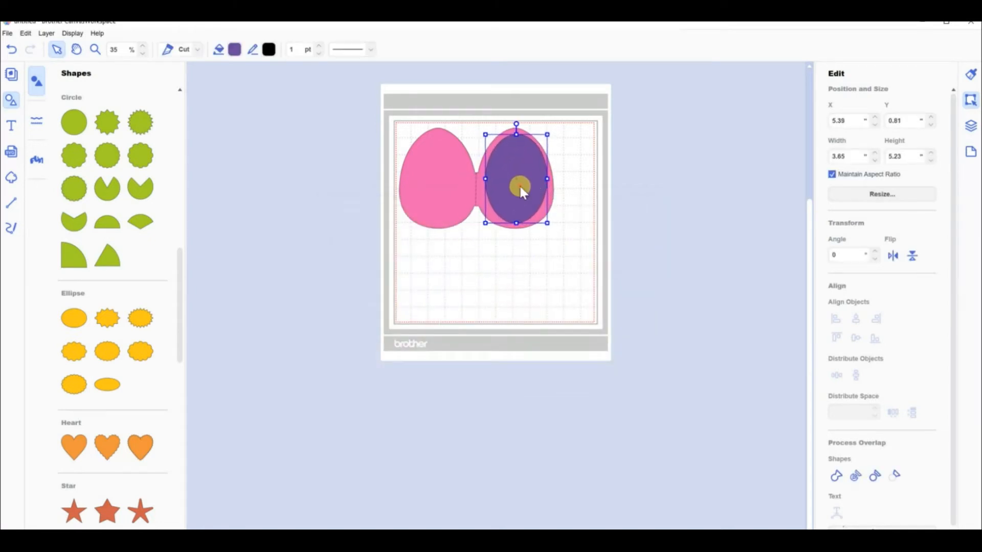
right_click(520, 185)
mouse_move(573, 323)
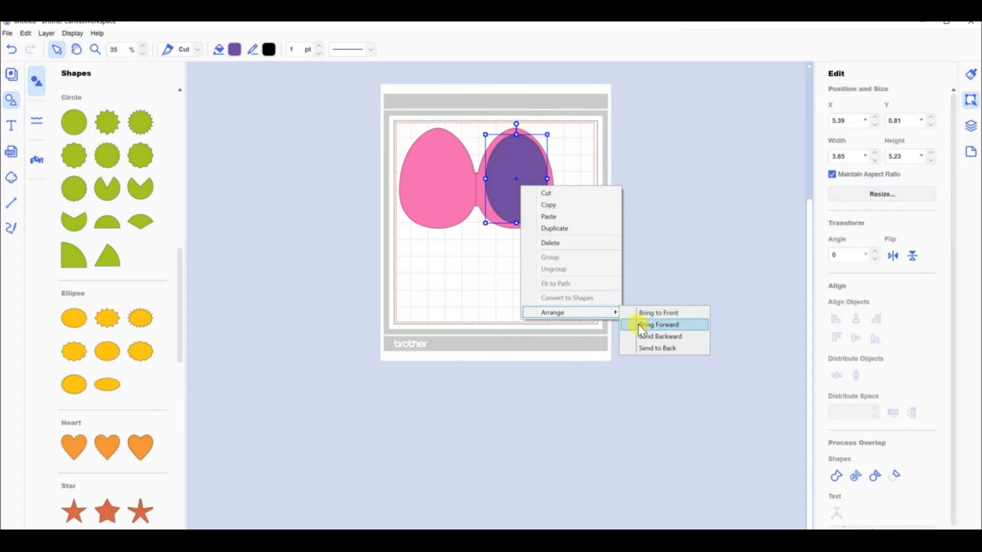
left_click(662, 348)
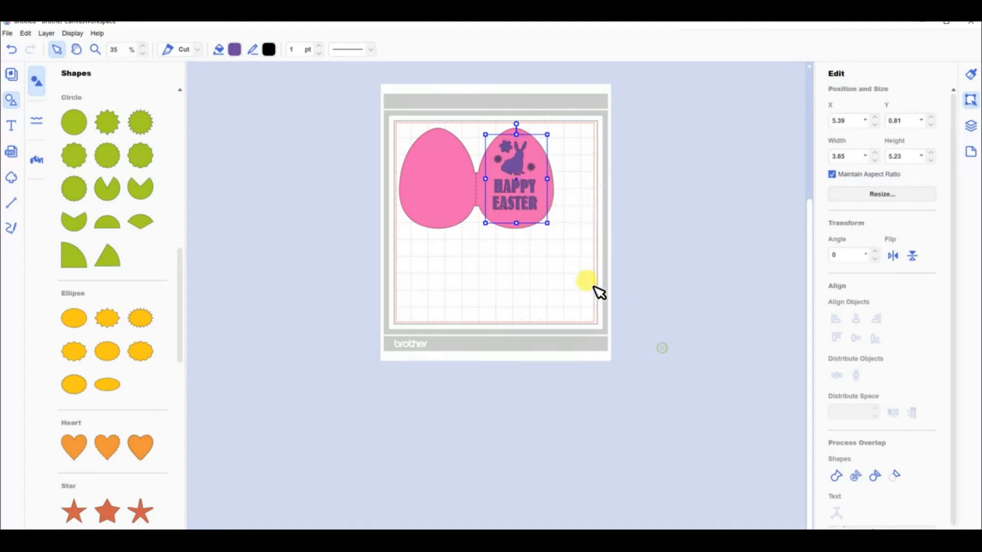
left_click(542, 285)
Step: Move the purple ellipse out from behind the card to the free mat area below it
scroll(528, 208, "up", 5)
key("space")
left_click_drag(474, 176, 497, 428)
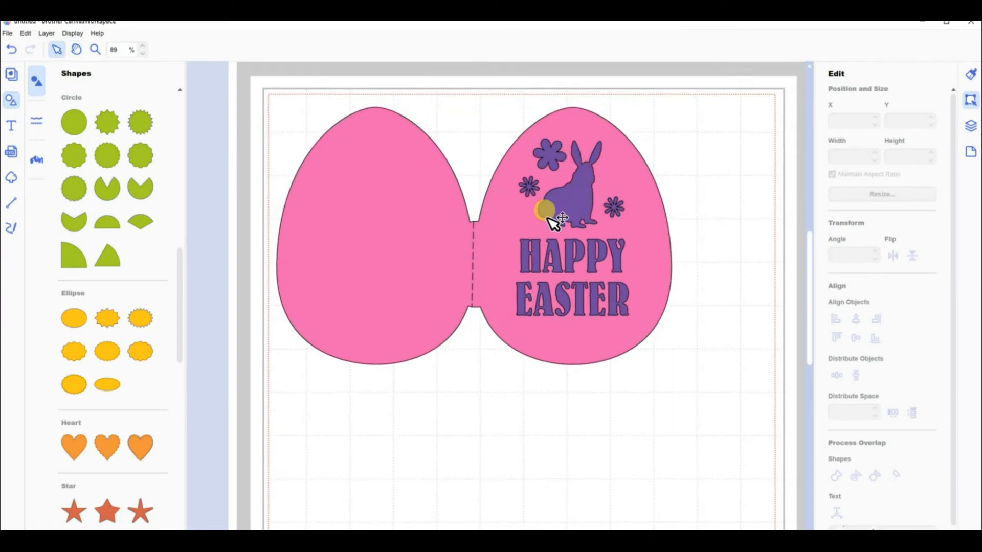
left_click(564, 202)
left_click_drag(567, 215, 470, 396)
left_click(610, 388)
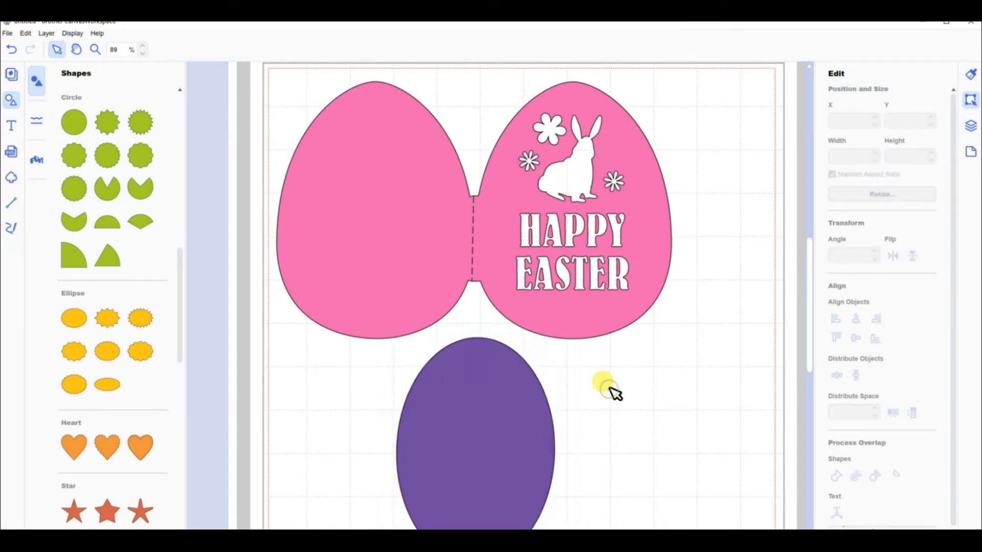
scroll(610, 388, "down", 1)
scroll(577, 334, "down", 2)
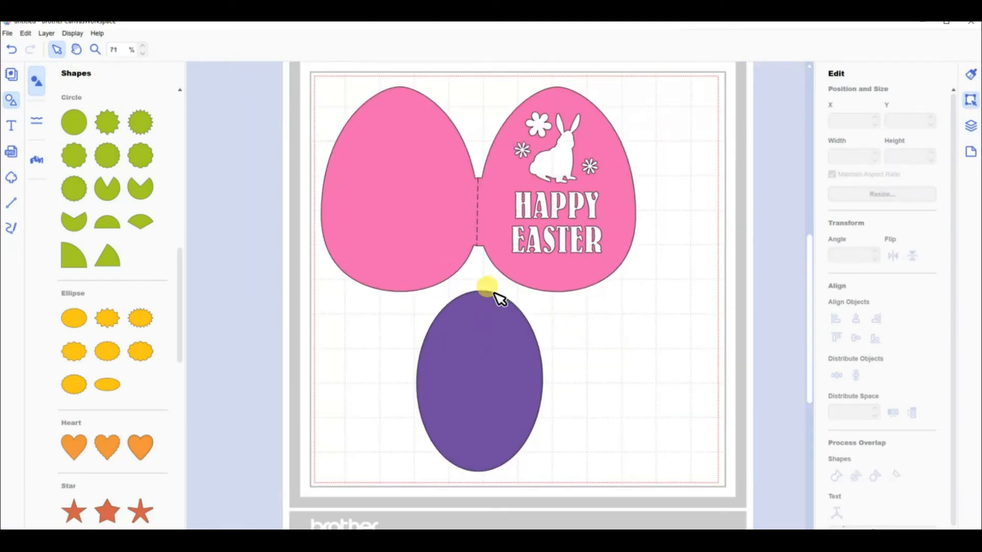
scroll(488, 291, "up", 1)
Step: Transfer the design as an FCM file via the Internet to the registered cutting machine
left_click(7, 34)
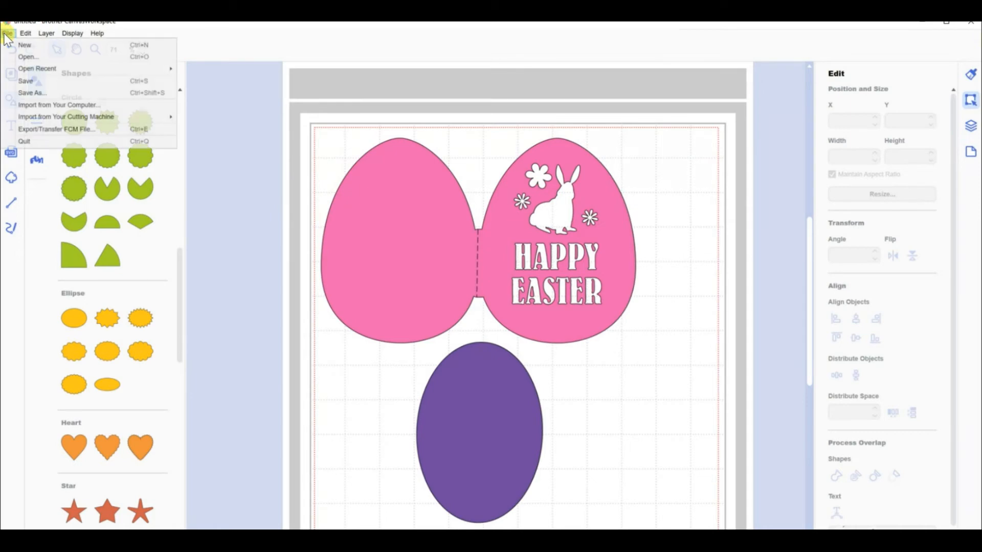
left_click(35, 131)
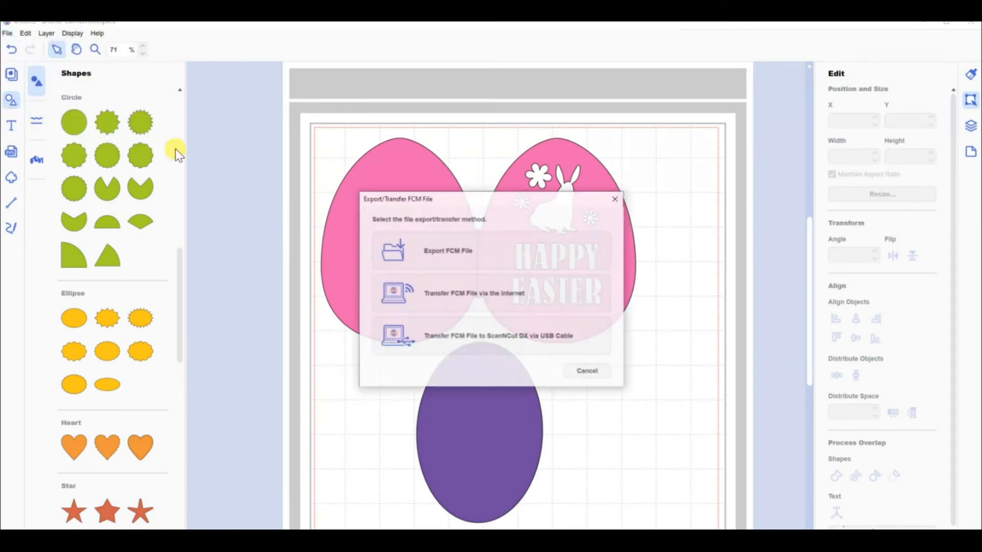
left_click(481, 288)
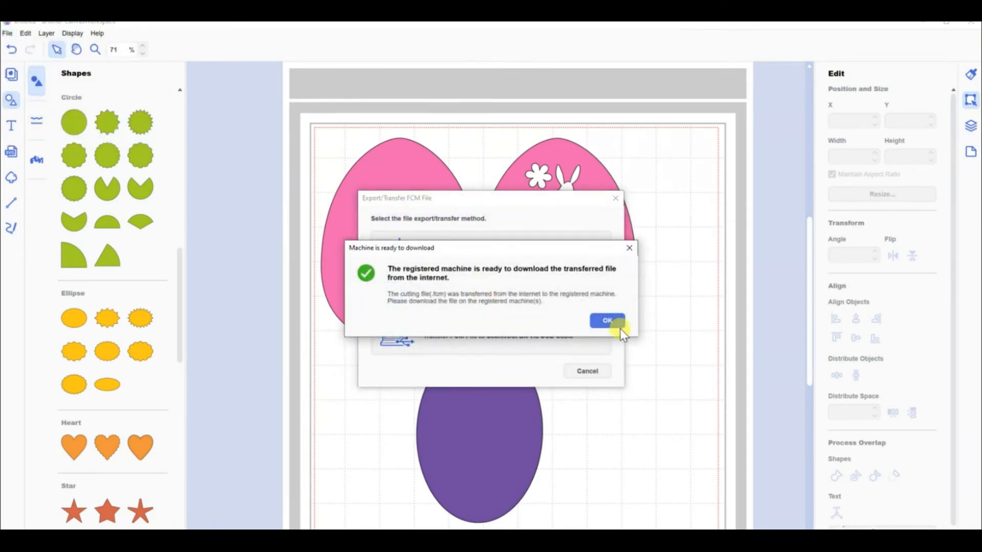
left_click(608, 322)
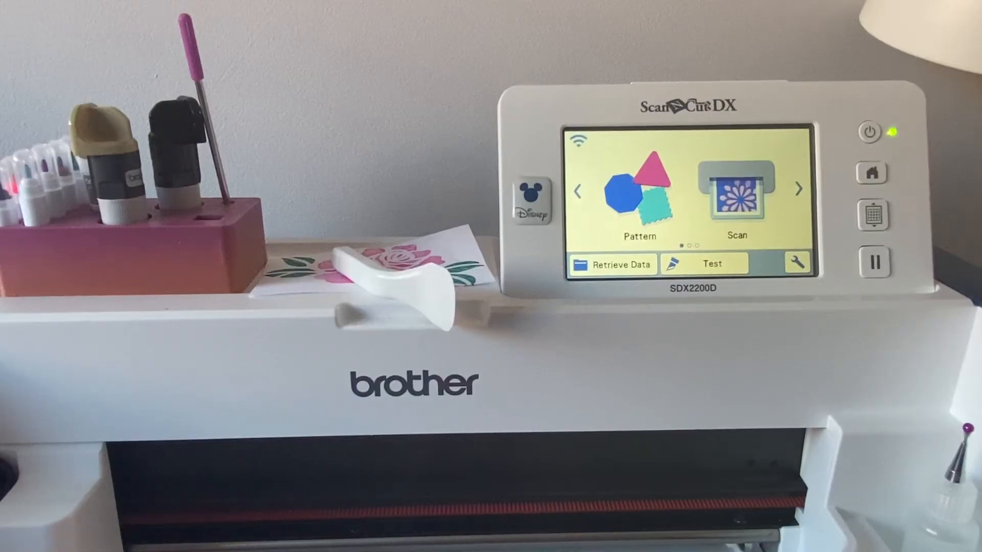
left_click(603, 264)
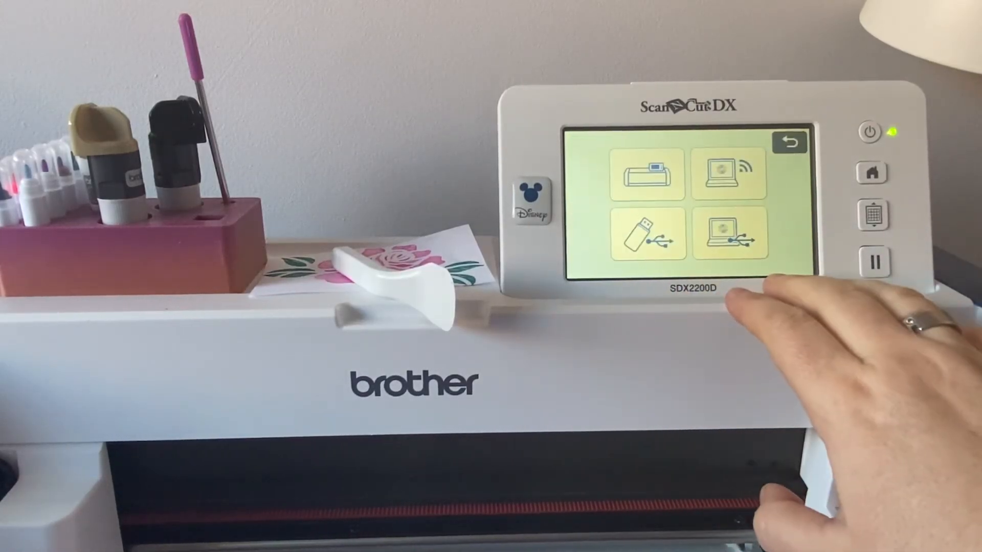
left_click(732, 179)
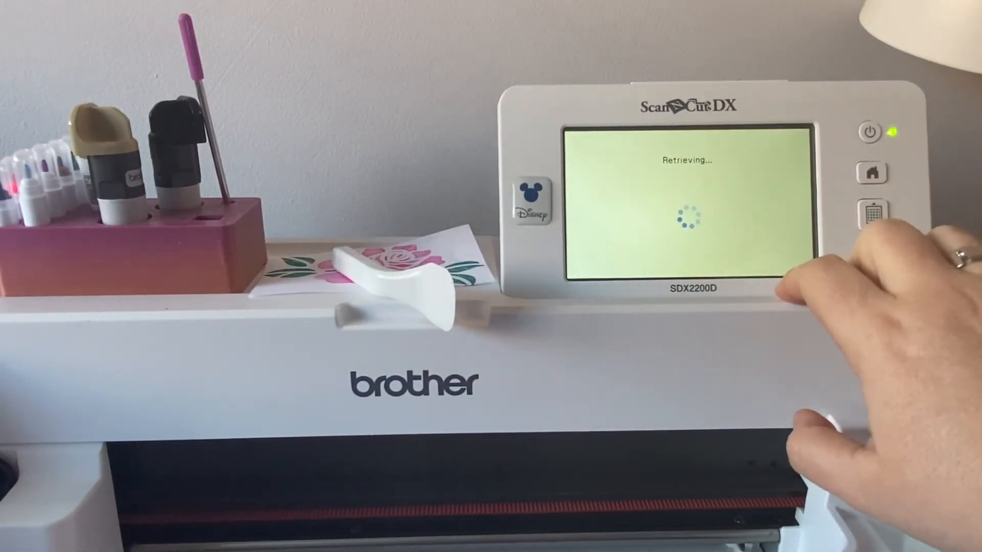
left_click(631, 234)
left_click(762, 204)
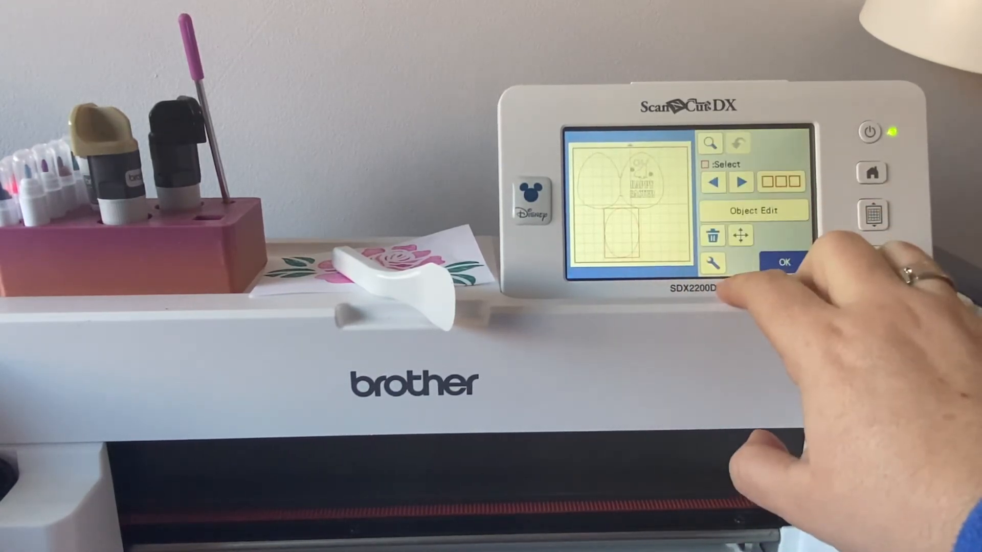
left_click(712, 235)
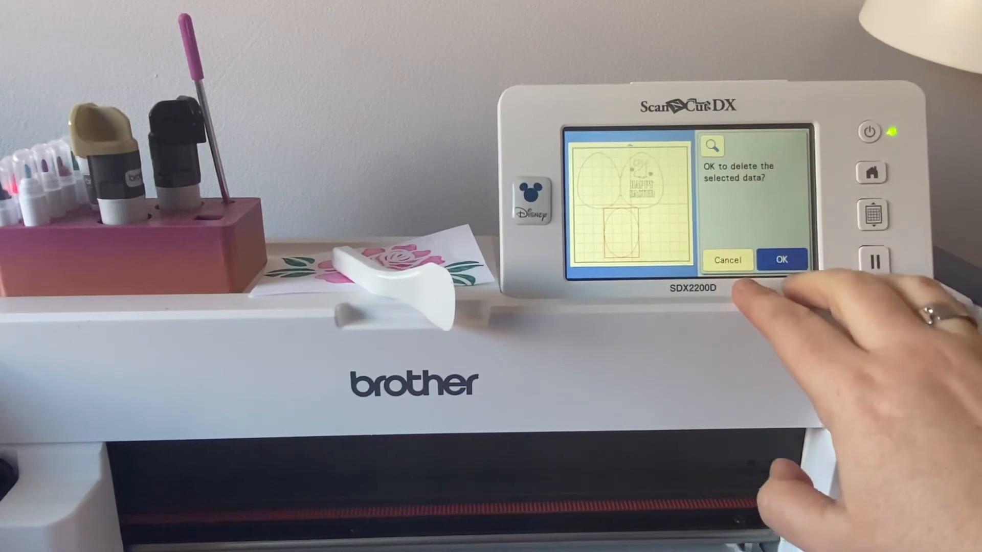
left_click(782, 260)
left_click(784, 261)
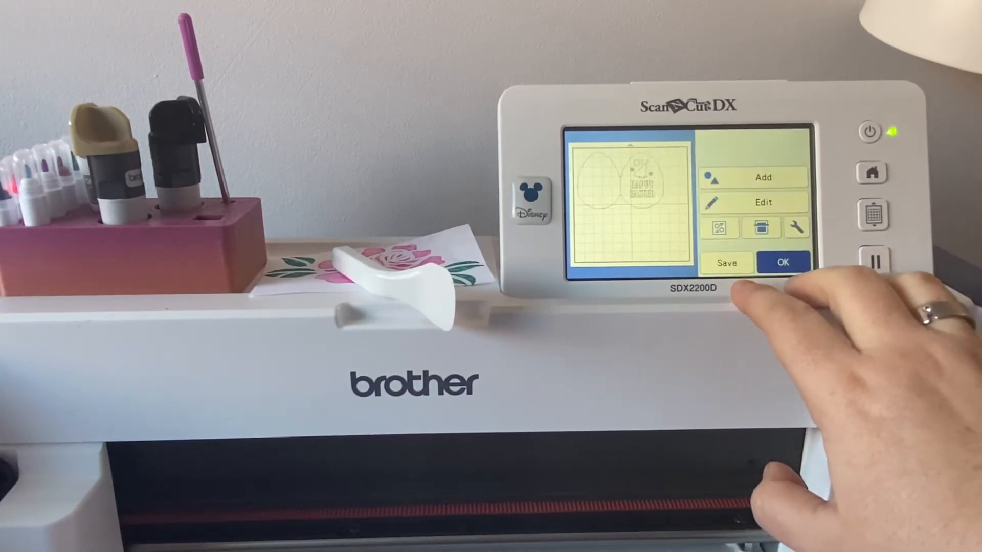